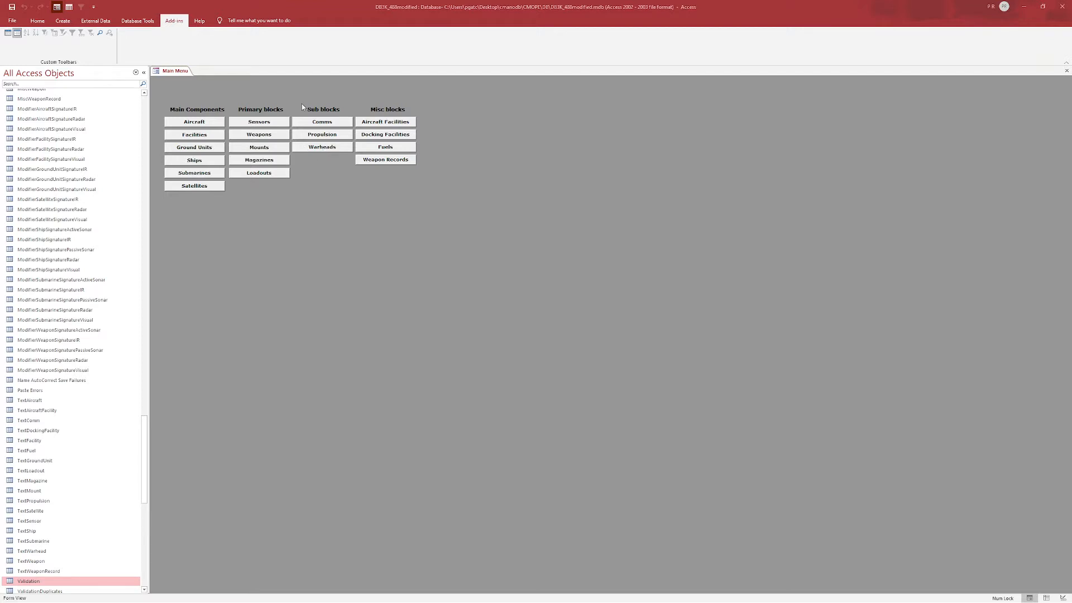
# Open the Comms sub-block records and browse the existing communication entries
pyautogui.click(322, 122)
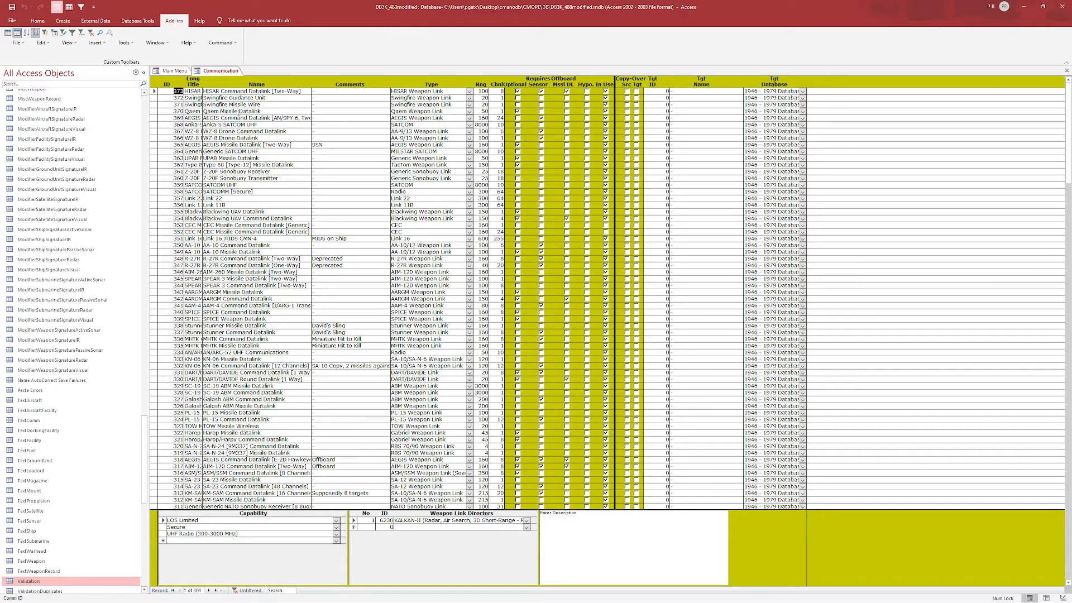
pyautogui.scroll(-7, 302, 147)
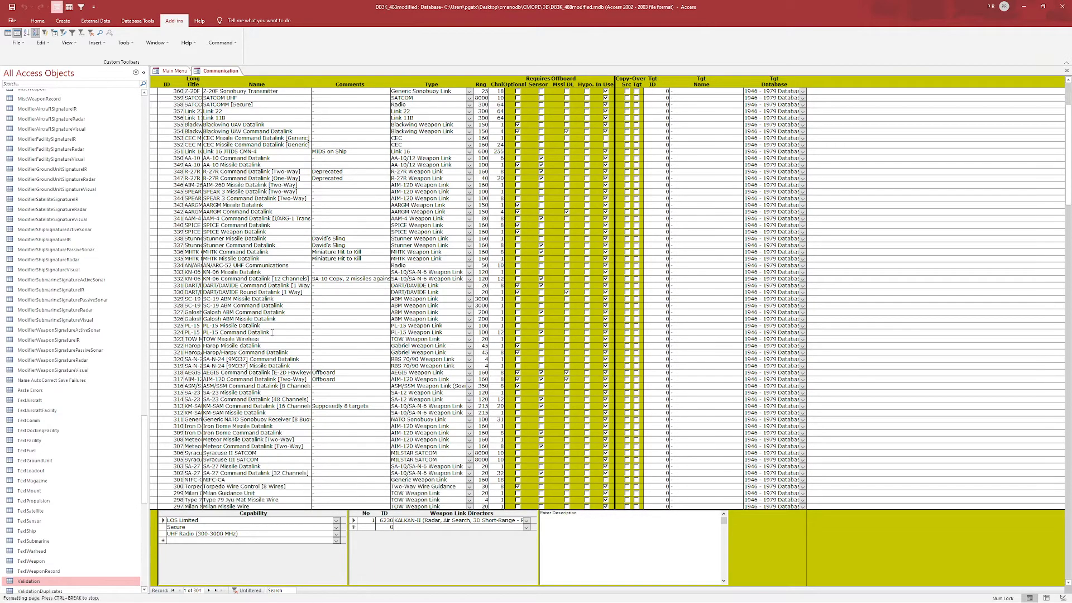
pyautogui.scroll(-10, 283, 345)
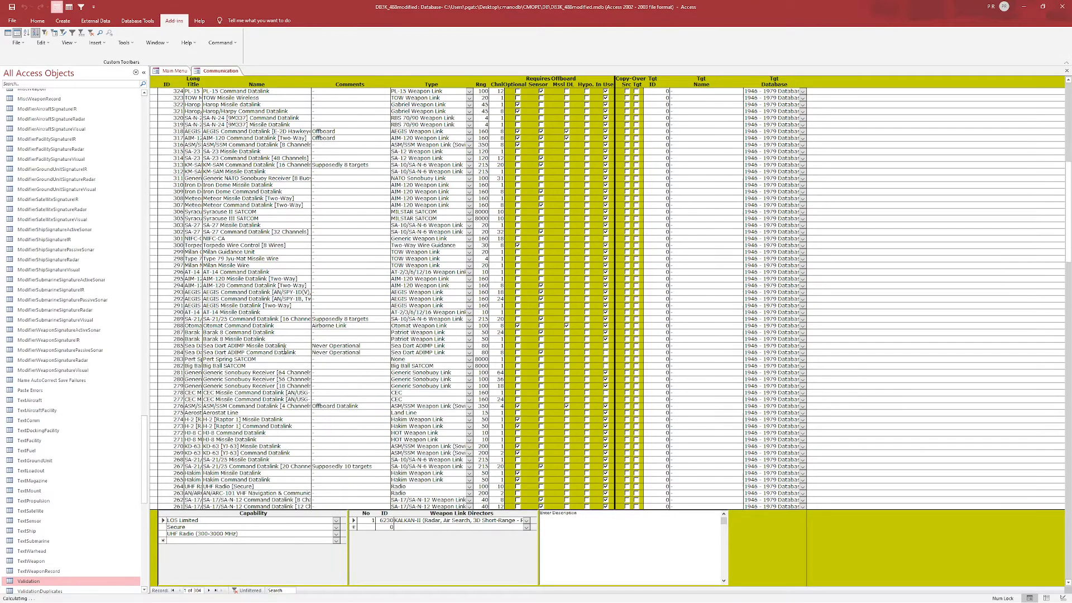
# Filter the communication records to names containing UHF
pyautogui.click(234, 112)
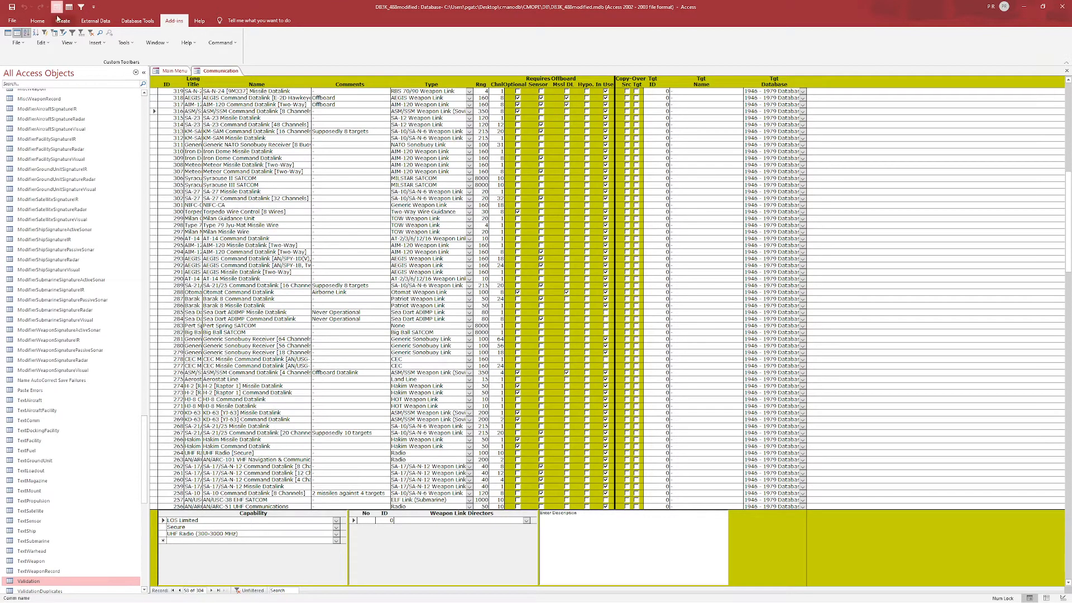
pyautogui.click(81, 7)
pyautogui.moveTo(246, 153)
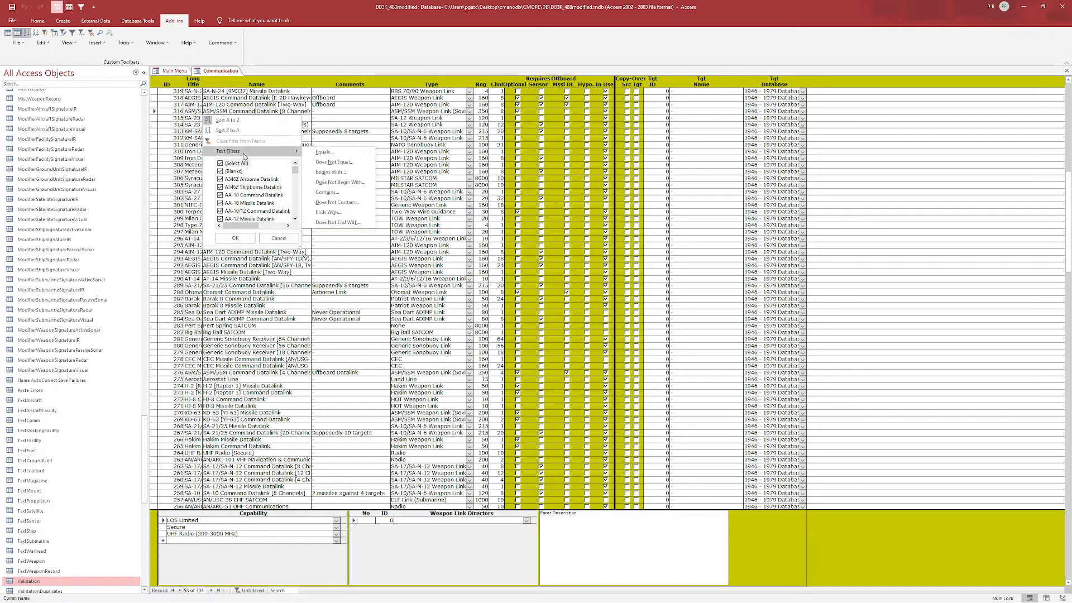
pyautogui.click(331, 192)
pyautogui.write('UY')
pyautogui.press('BackSpace')
pyautogui.write('HF')
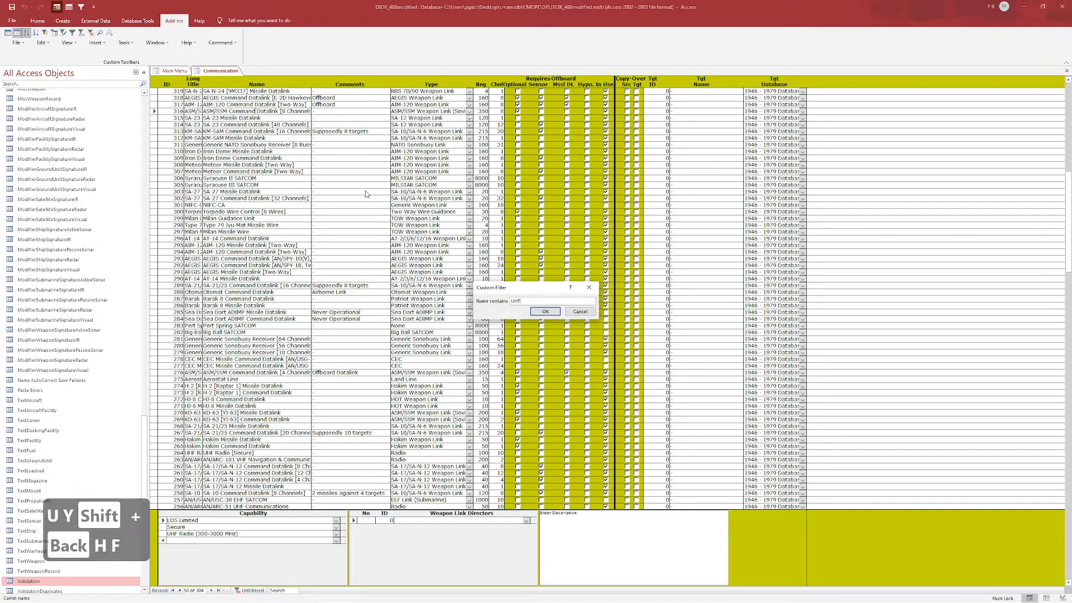
pyautogui.click(545, 311)
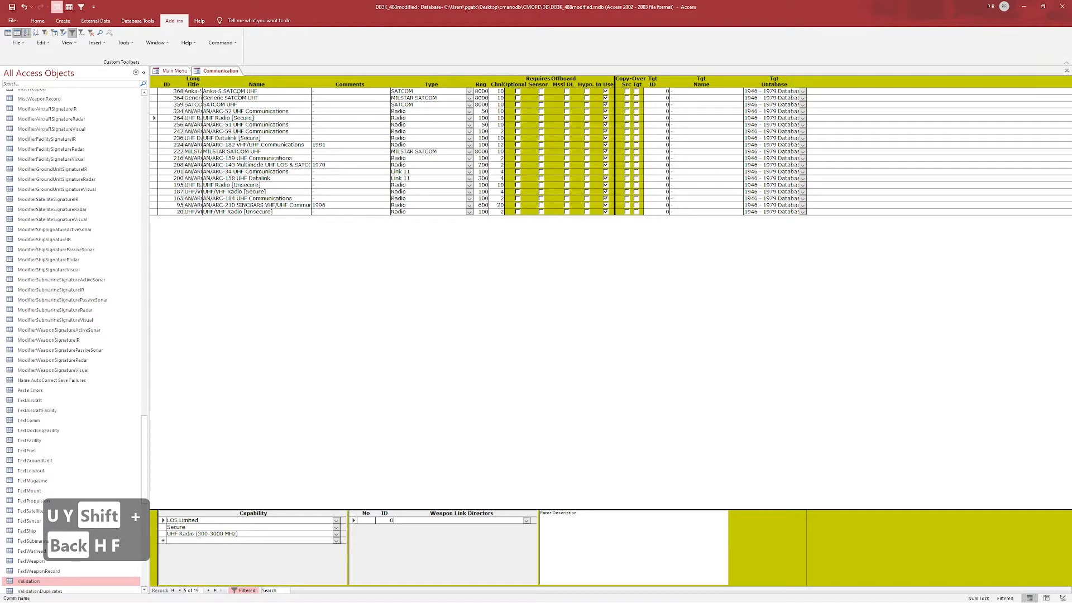
# Duplicate the UHF Radio [Secure] entry with Copy Entry and remove the name filter
pyautogui.click(220, 42)
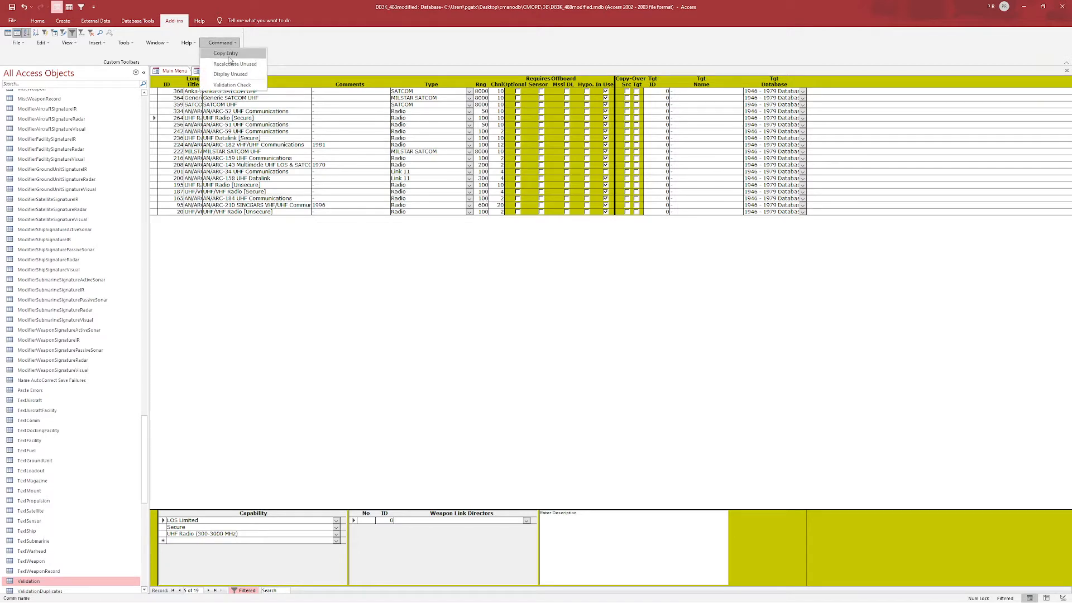
pyautogui.click(229, 56)
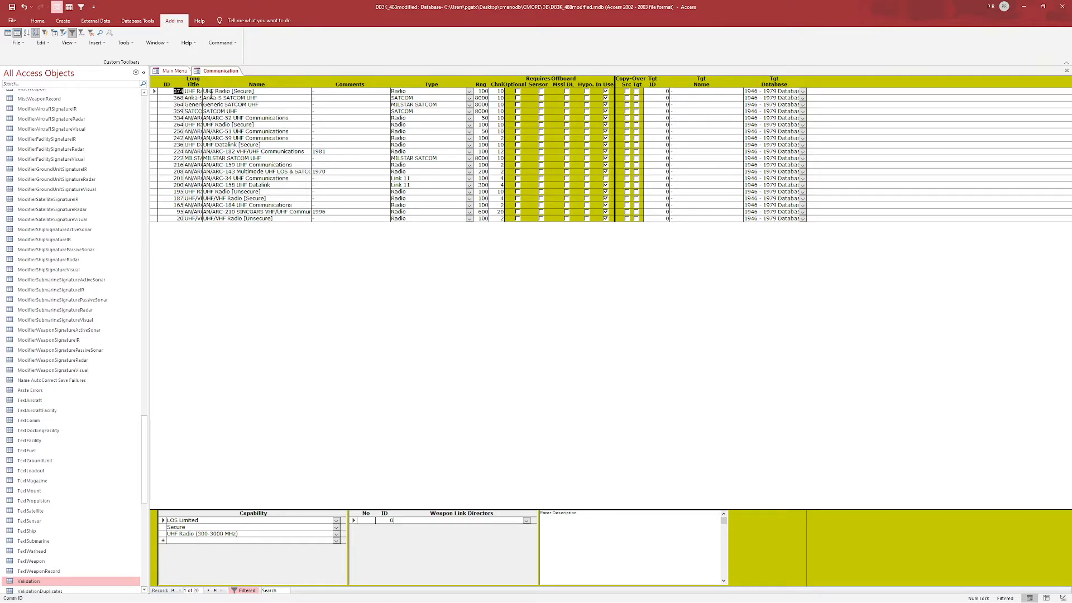
pyautogui.click(248, 590)
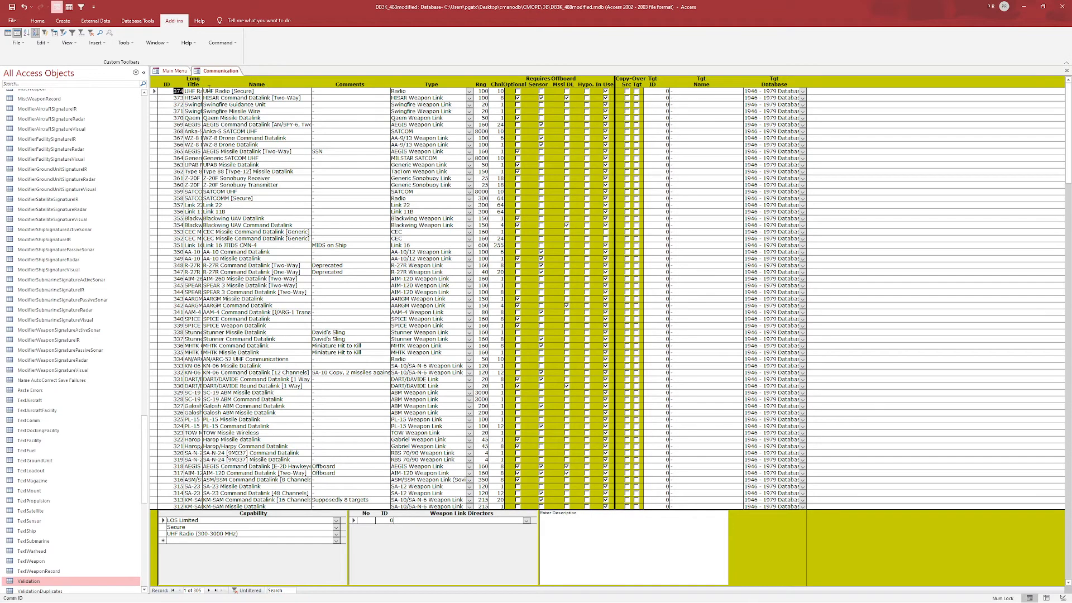
# Rename the copied radio entry as UHF Radio [Secure + Datalink]
pyautogui.click(258, 91)
pyautogui.press('Left')
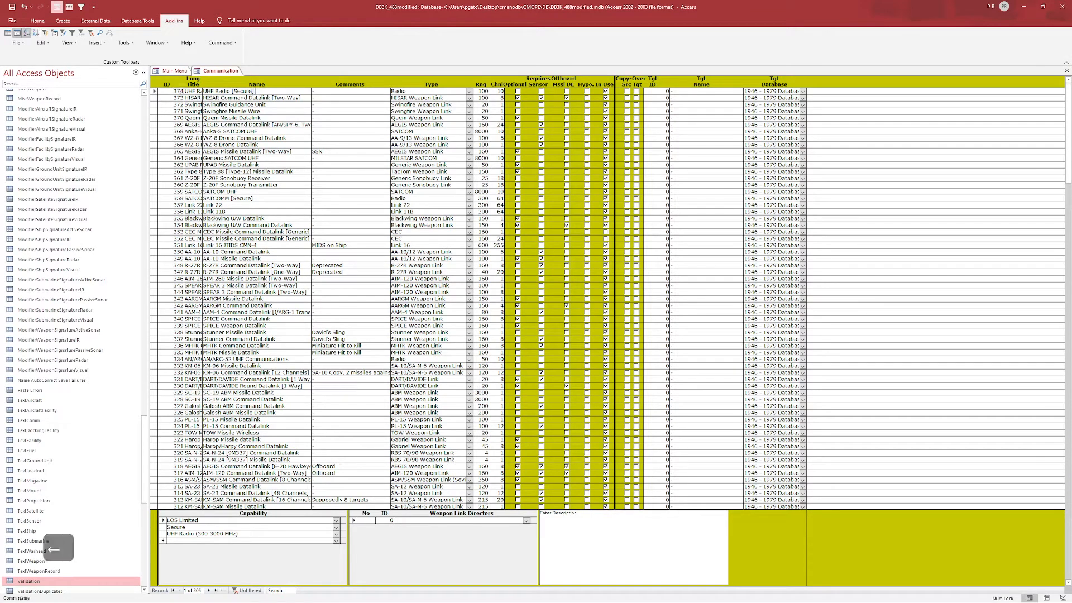
pyautogui.write('+')
pyautogui.press('BackSpace')
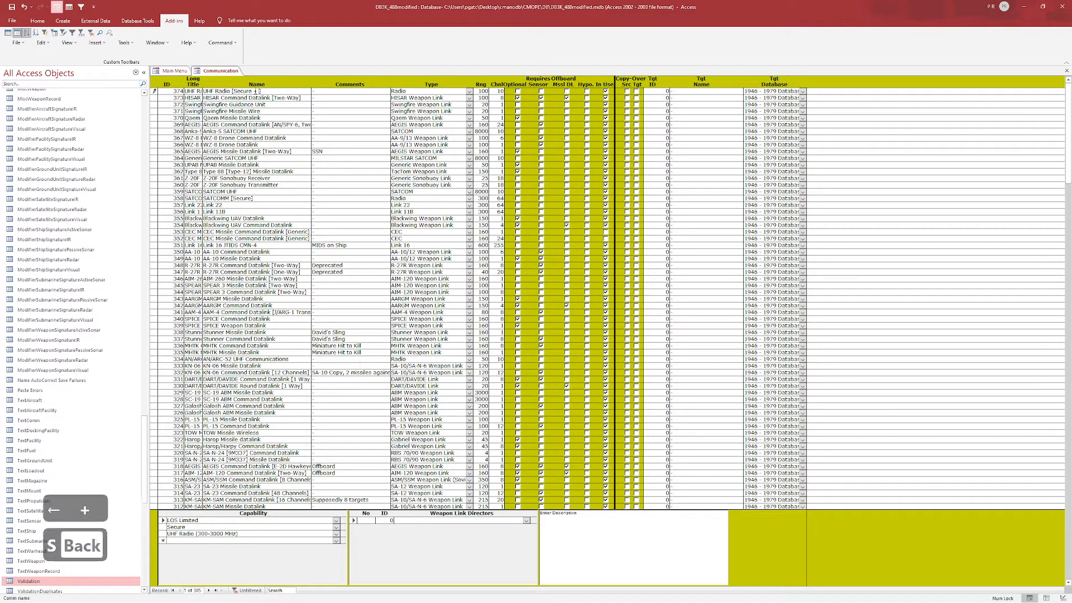
pyautogui.write('Datalink')
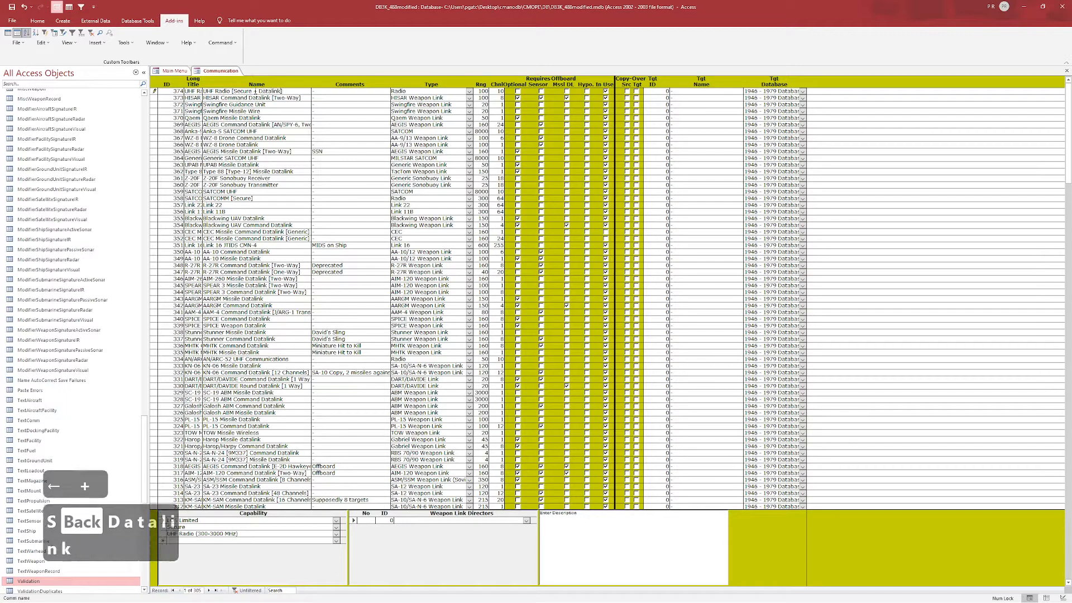
# Enter Specialty System as the comment of the UHF Radio [Secure + Datalink] record
pyautogui.moveTo(318, 91); pyautogui.dragTo(307, 91)
pyautogui.write('Speacility')
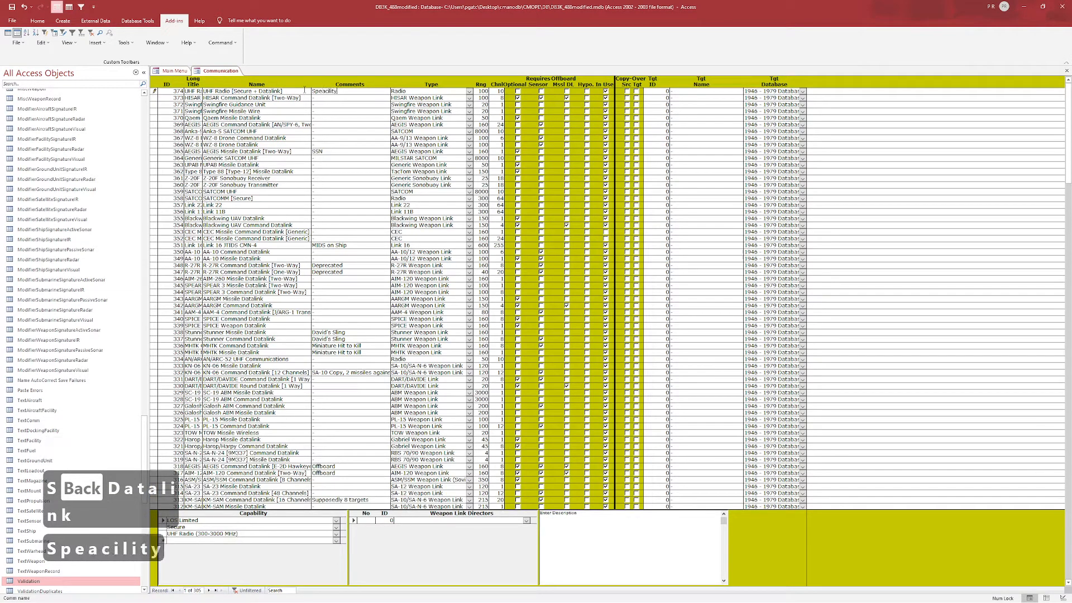
pyautogui.press('BackSpace')
pyautogui.press('BackSpace')
pyautogui.press('BackSpace')
pyautogui.press('BackSpace')
pyautogui.press('BackSpace')
pyautogui.press('BackSpace')
pyautogui.press('BackSpace')
pyautogui.press('BackSpace')
pyautogui.write('c')
pyautogui.press('BackSpace')
pyautogui.write('e')
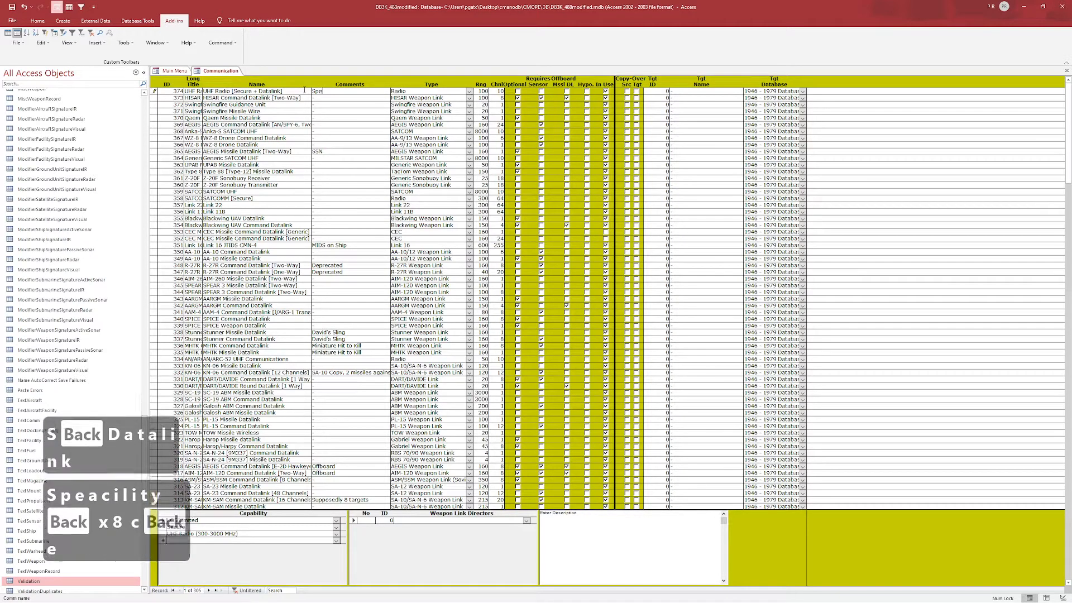
pyautogui.write('cialty Sys')
pyautogui.press('BackSpace')
pyautogui.write('System')
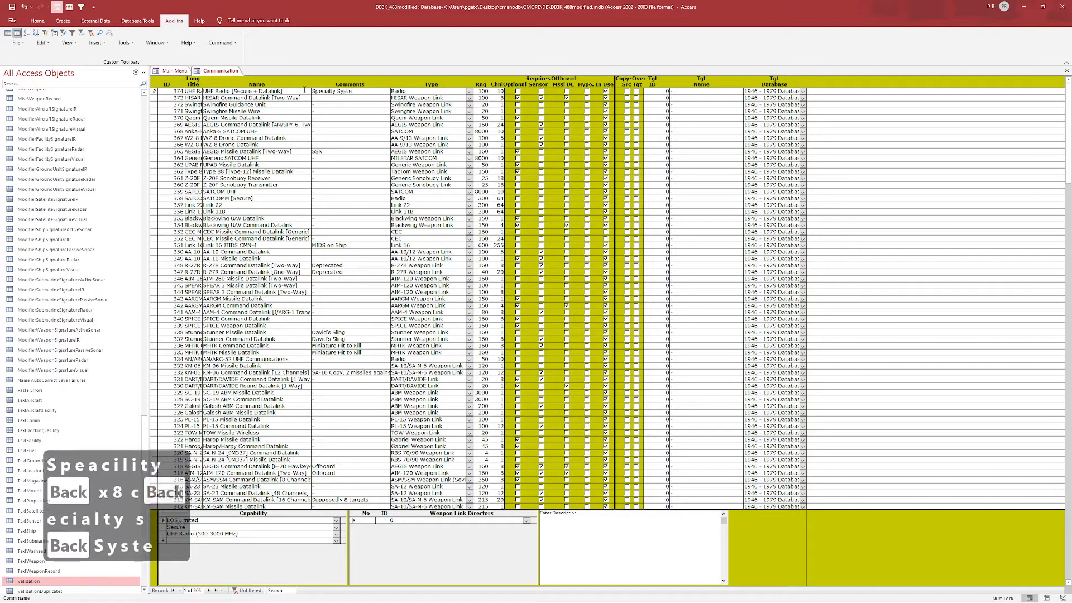
# Change the type of the UHF Radio [Secure + Datalink] record to Generic Weapon Link
pyautogui.click(469, 92)
pyautogui.scroll(1, 441, 106)
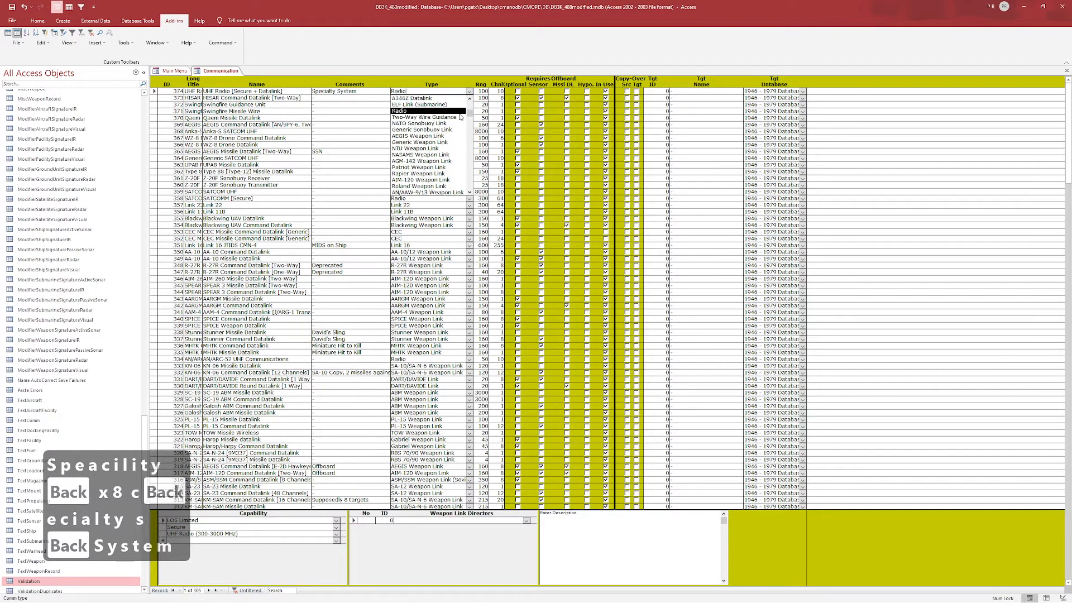
pyautogui.scroll(-8, 447, 112)
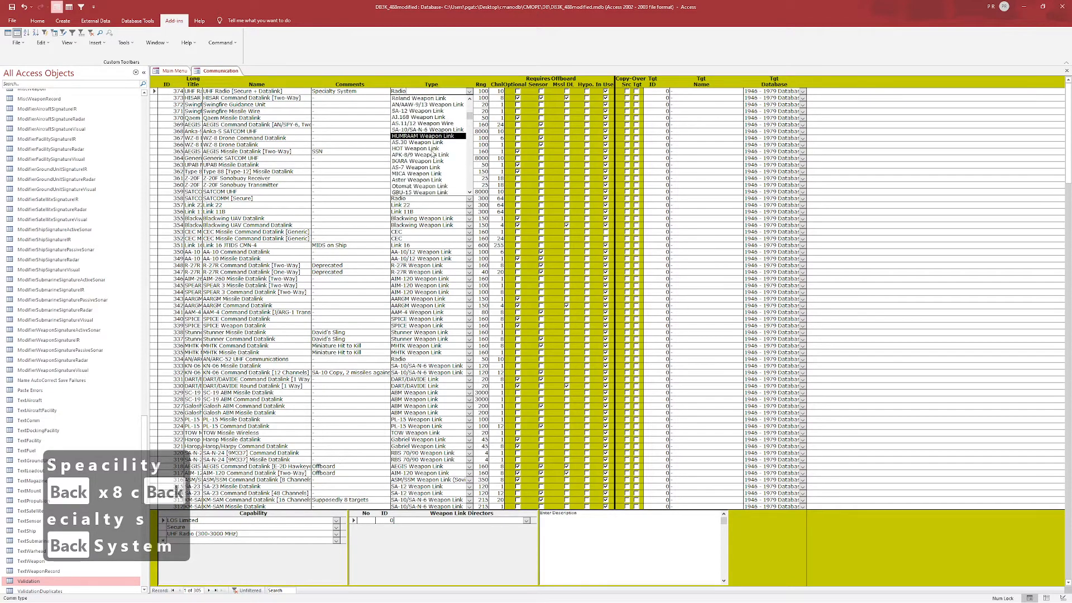
pyautogui.scroll(-5, 467, 124)
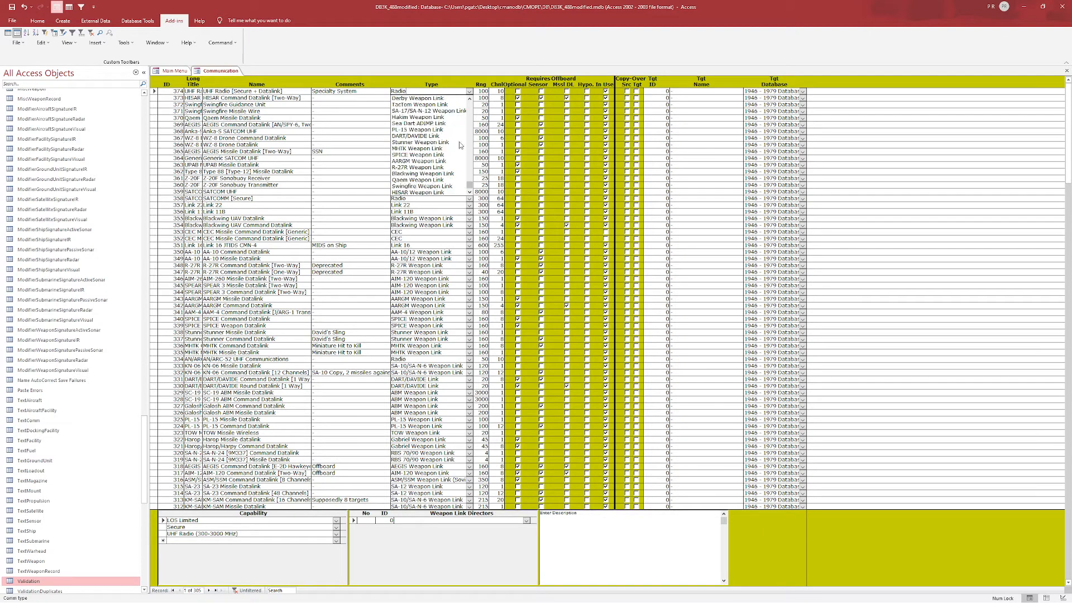
pyautogui.scroll(5, 438, 146)
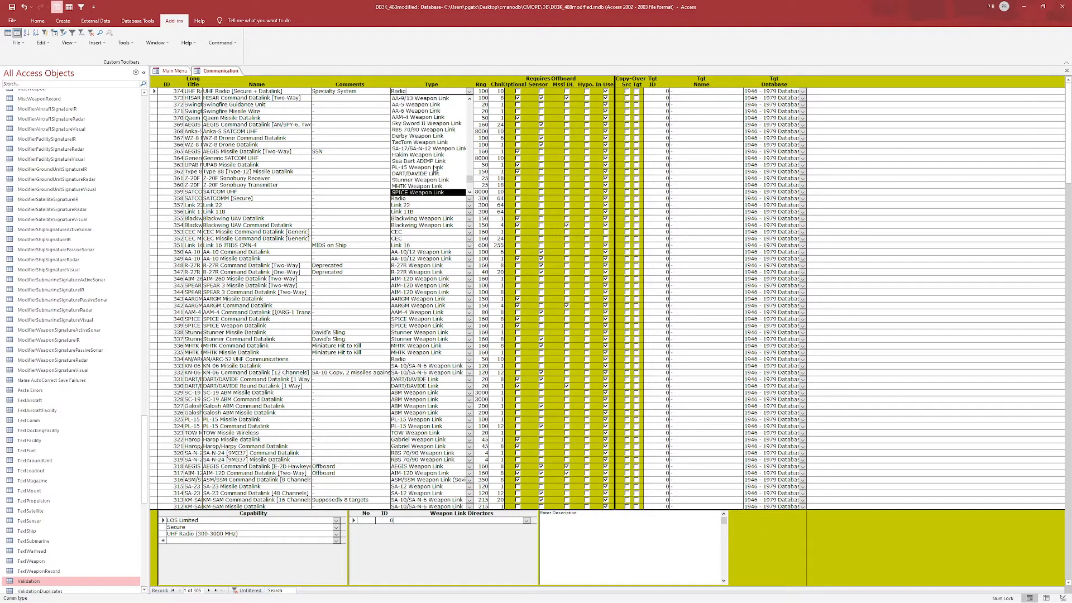
pyautogui.scroll(8, 438, 147)
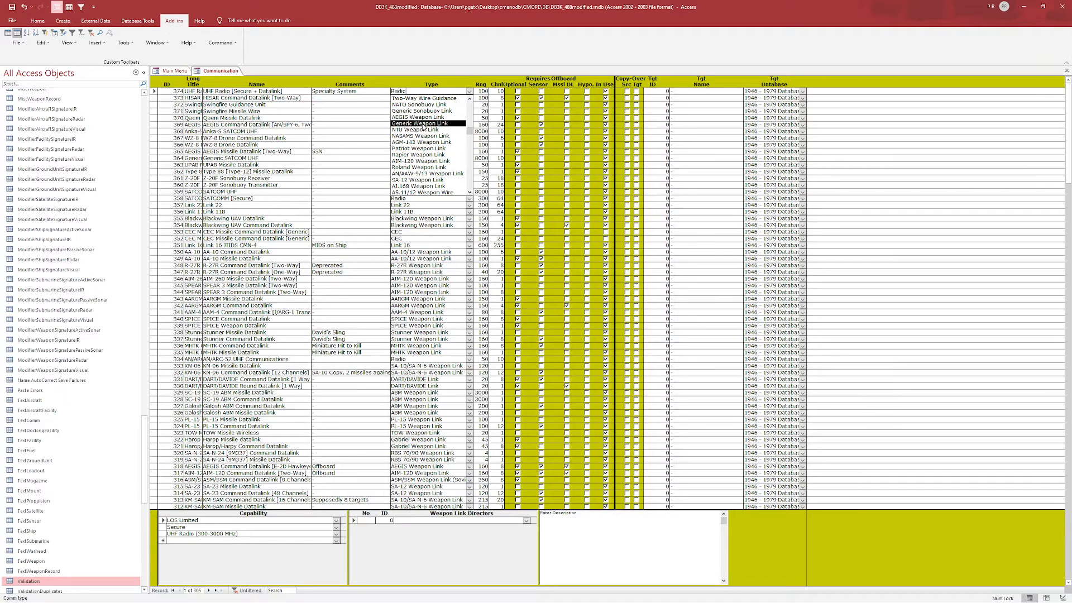
pyautogui.click(424, 123)
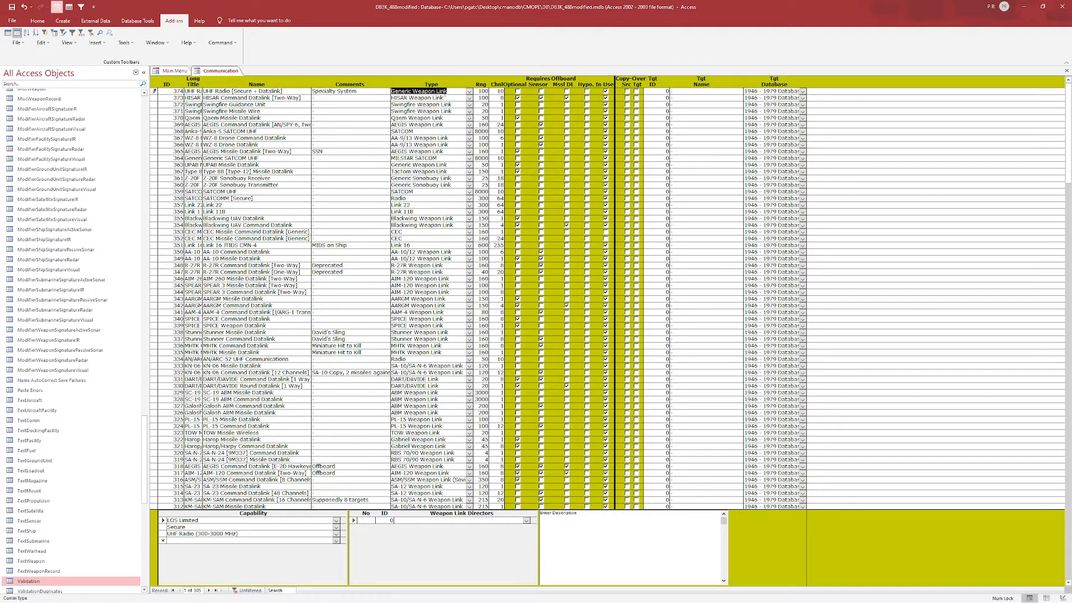
# Set the new datalink radio's range to 150 and its channels to 15
pyautogui.press('Tab')
pyautogui.write('200')
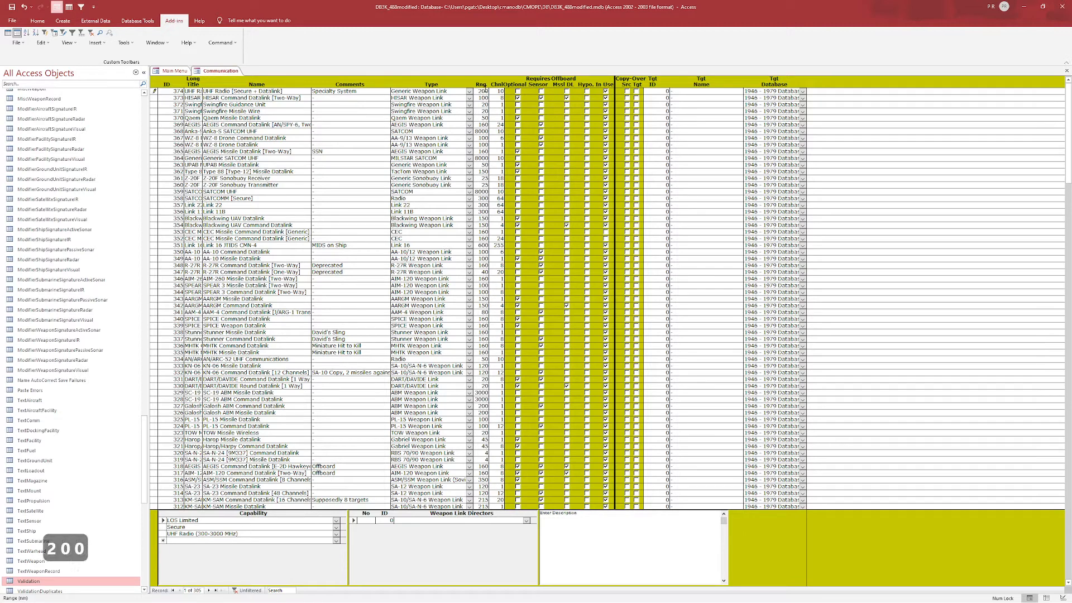
pyautogui.press('BackSpace')
pyautogui.press('BackSpace')
pyautogui.press('BackSpace')
pyautogui.write('150')
pyautogui.press('Return')
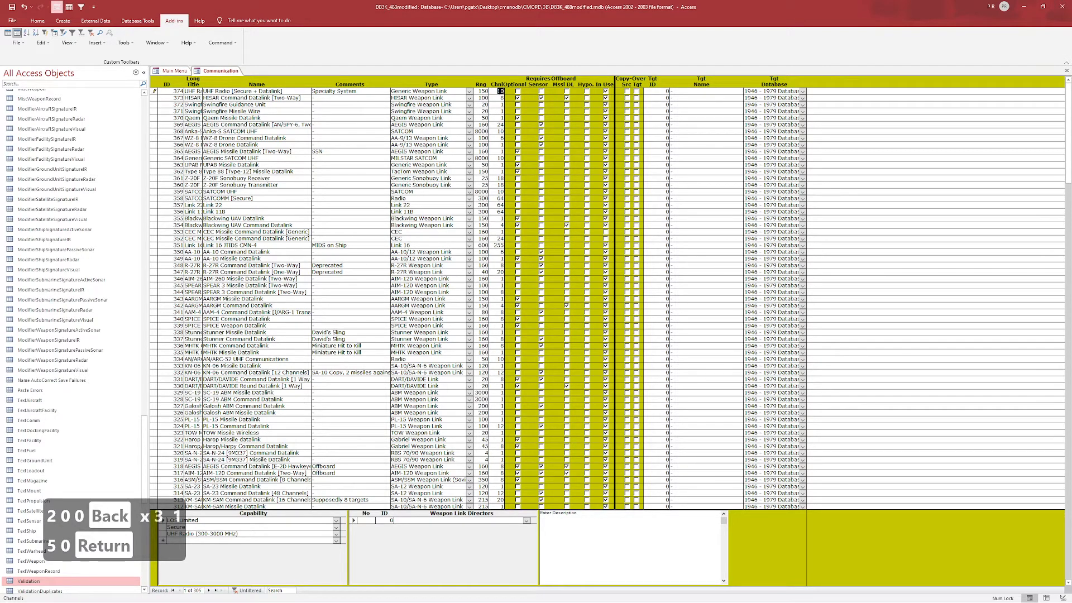
pyautogui.write('15')
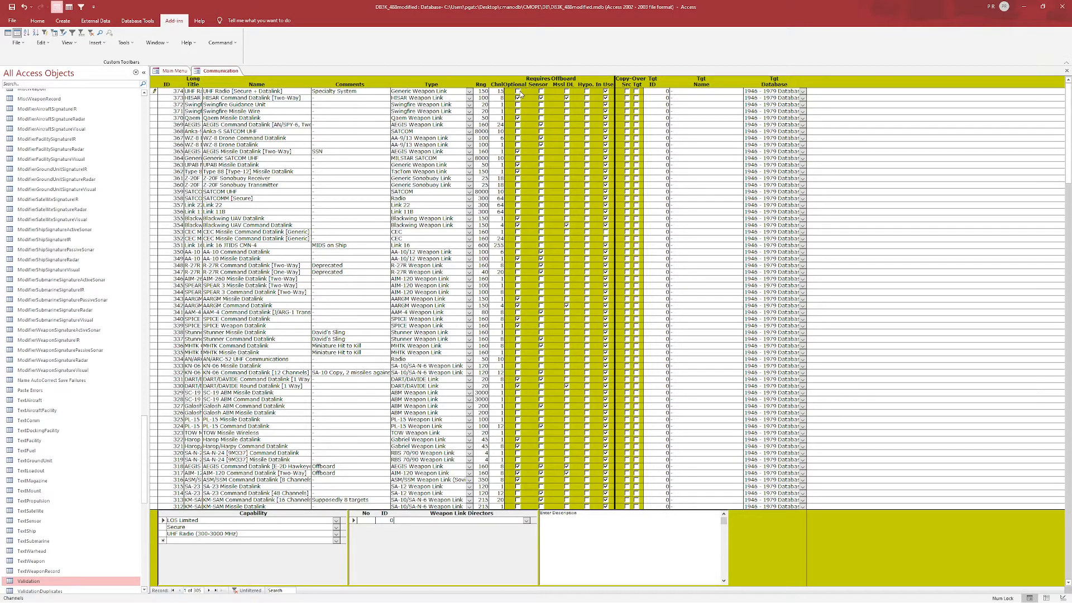
# Review the capability options of the UHF Radio [Secure + Datalink] record and add the Send Only capability
pyautogui.click(567, 98)
pyautogui.click(435, 90)
pyautogui.click(337, 528)
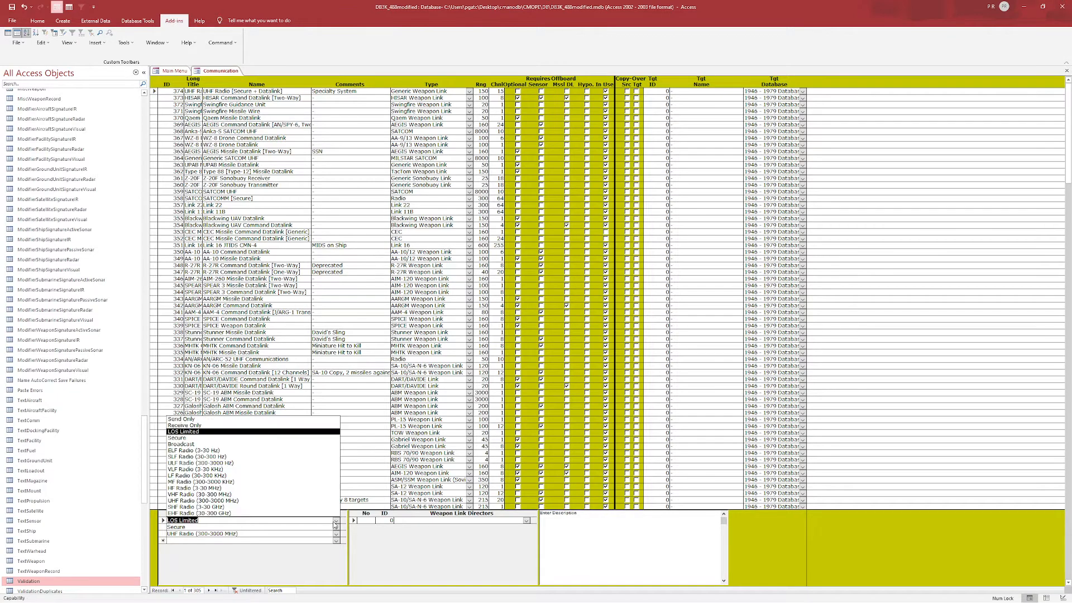
pyautogui.click(336, 528)
pyautogui.click(336, 528)
pyautogui.click(336, 528)
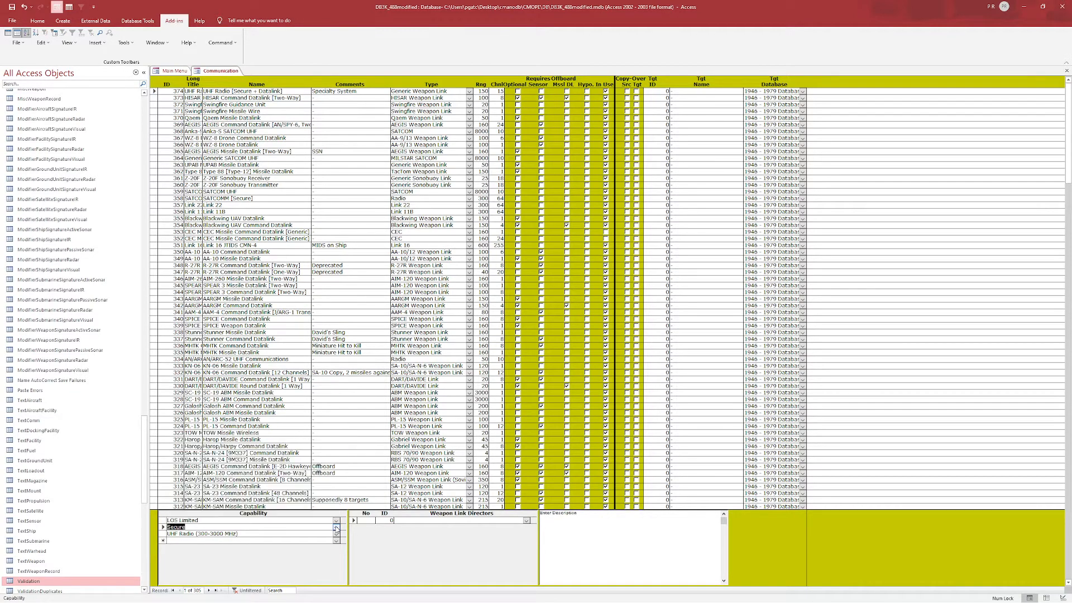
pyautogui.click(337, 534)
pyautogui.click(336, 534)
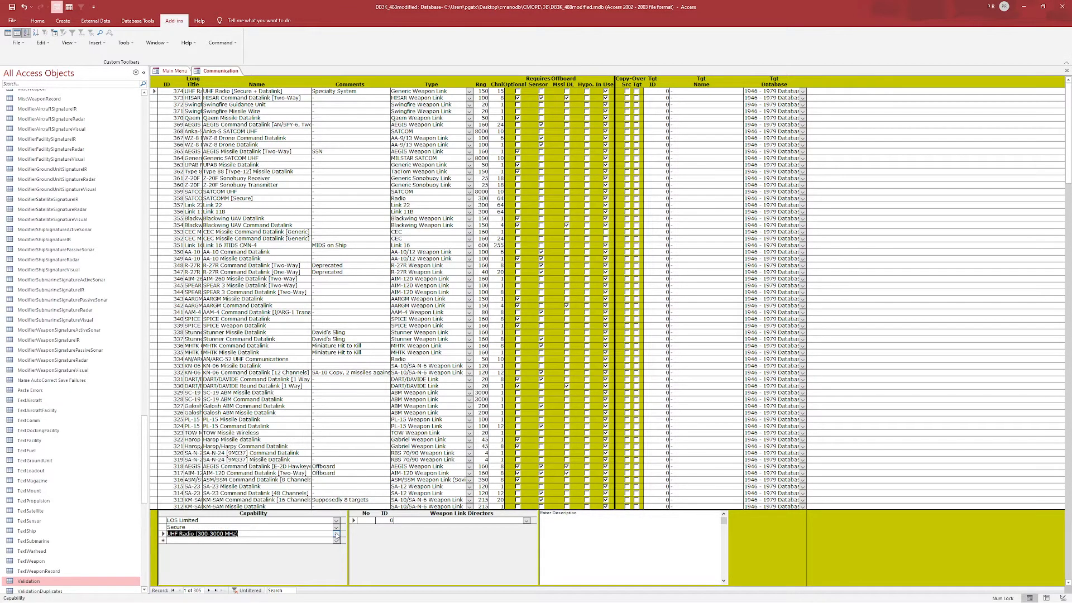
pyautogui.click(250, 534)
pyautogui.click(336, 540)
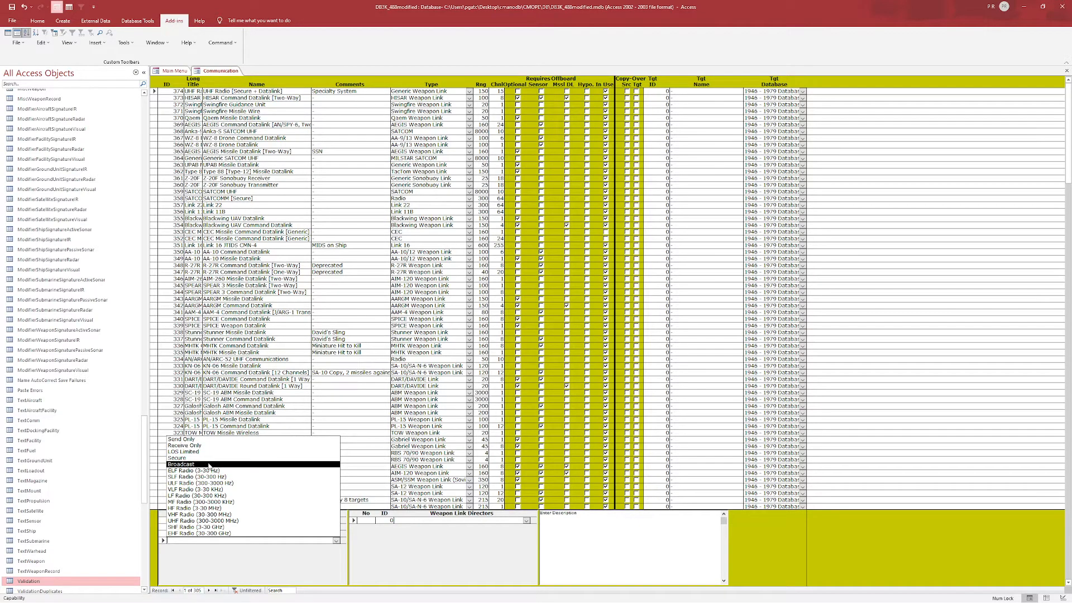
pyautogui.click(201, 440)
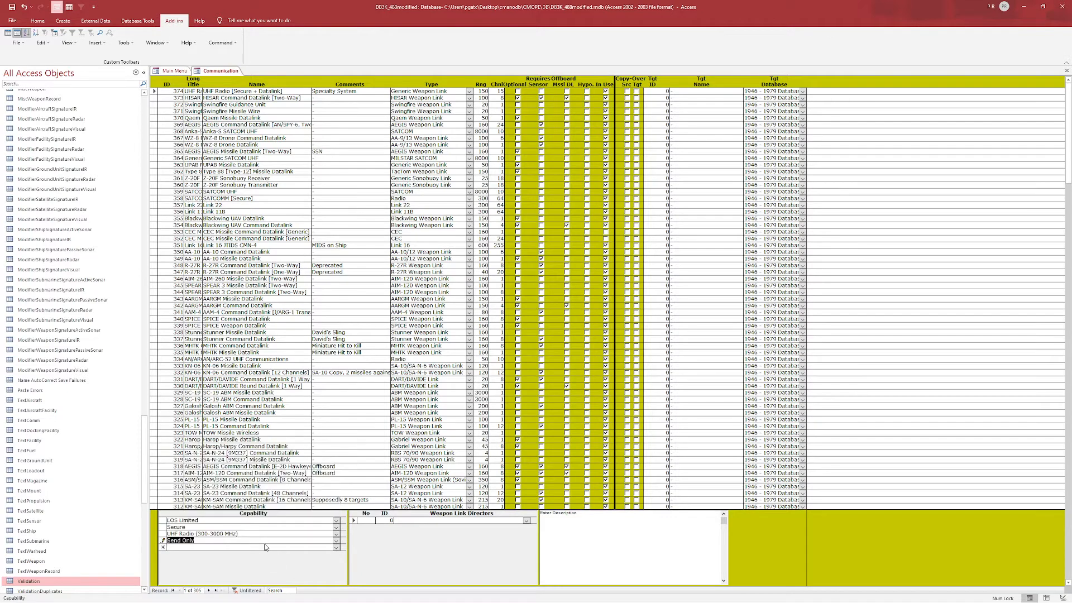
pyautogui.click(262, 535)
pyautogui.click(260, 540)
# Inspect the KALKAN-II sensor linked as weapon link director of the HISAR Command Datalink, and return to the new UHF radio record
pyautogui.click(417, 535)
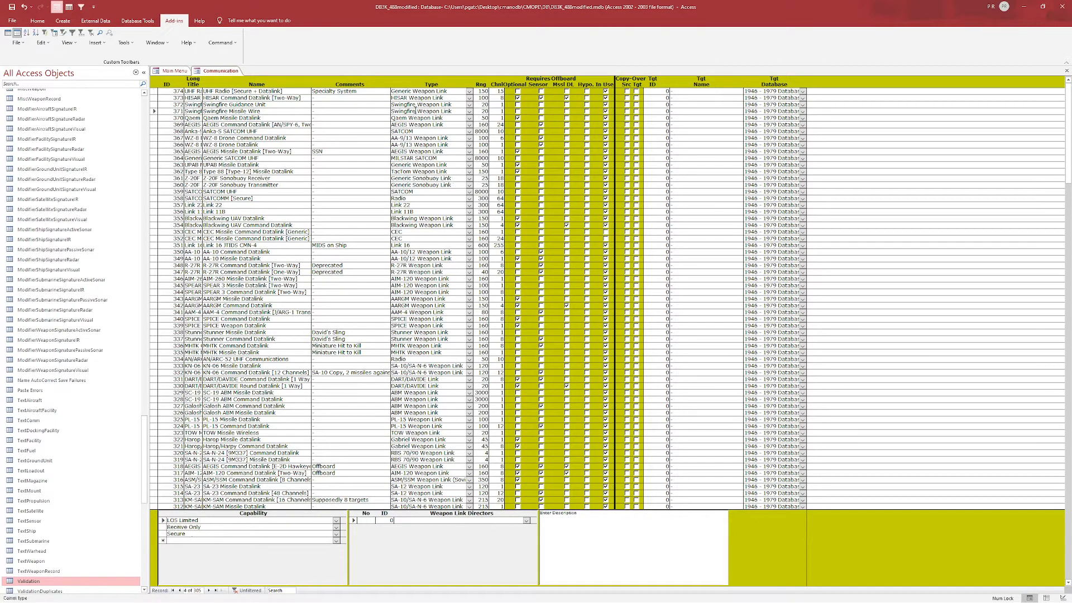
pyautogui.press('Down')
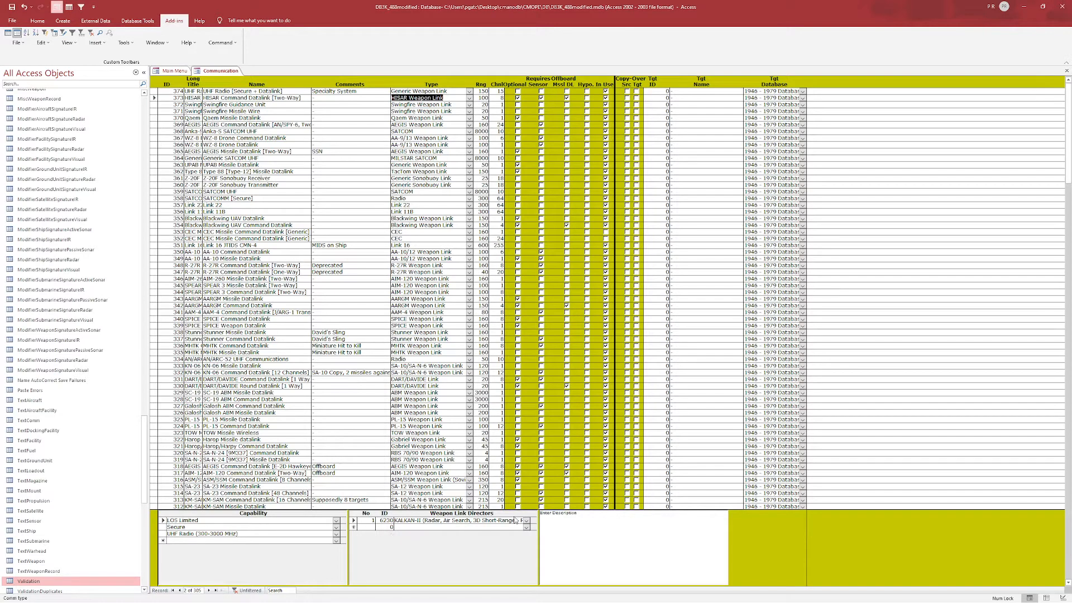
pyautogui.doubleClick(354, 522)
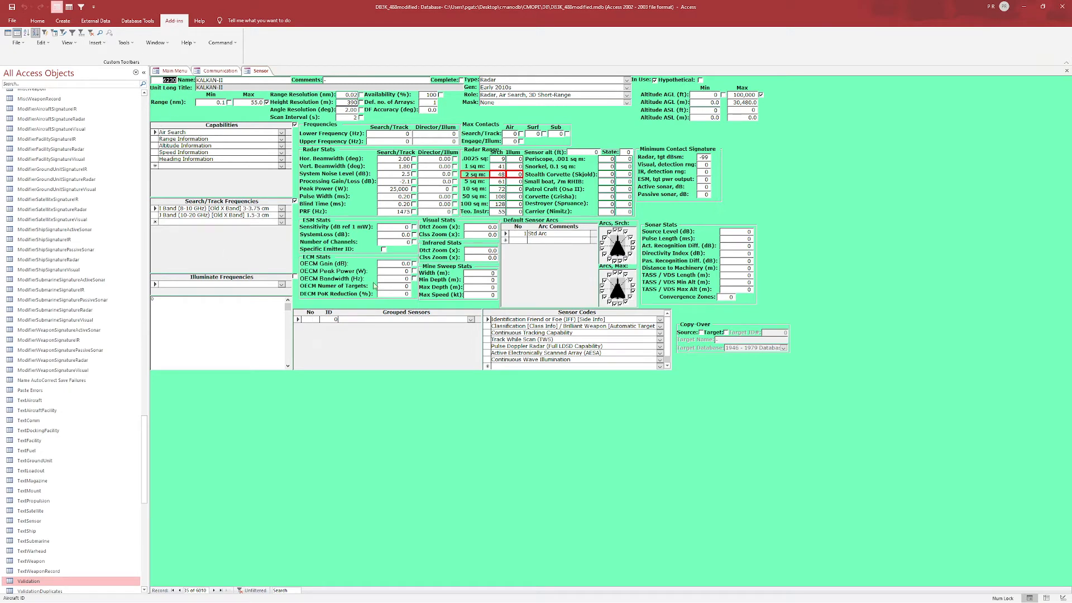
pyautogui.click(216, 72)
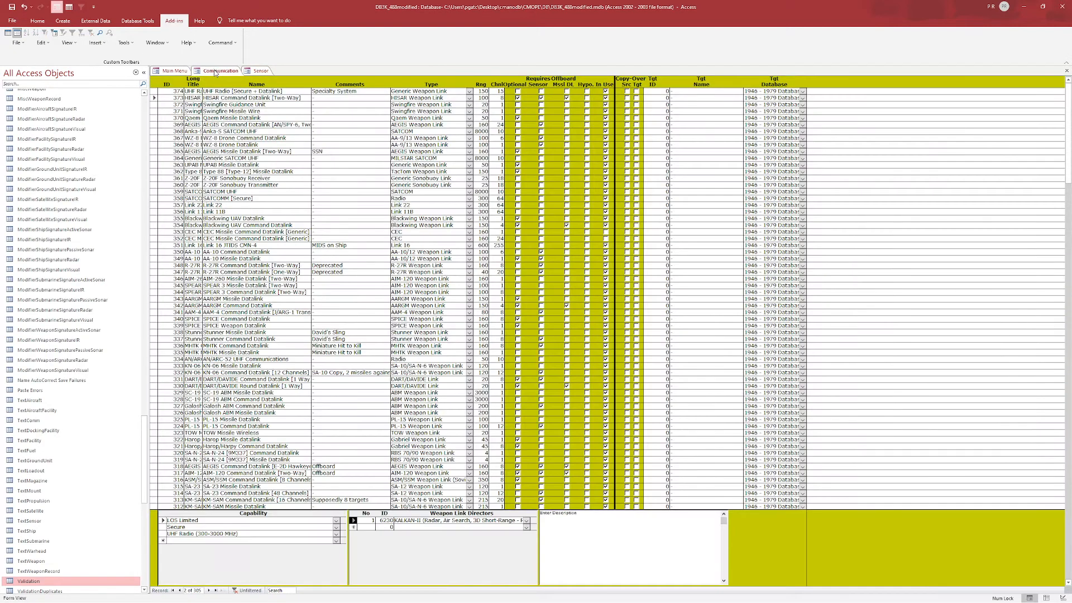
pyautogui.click(469, 520)
pyautogui.click(347, 92)
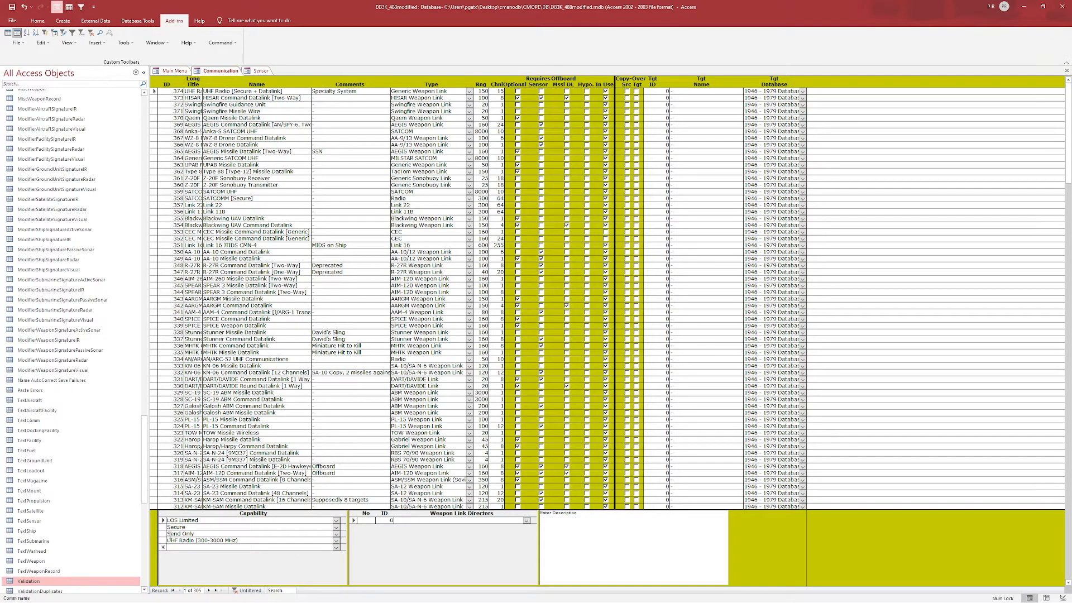
# Delete the Send Only capability from the UHF Radio [Secure + Datalink] record
pyautogui.click(162, 534)
pyautogui.press('Delete')
pyautogui.press('Return')
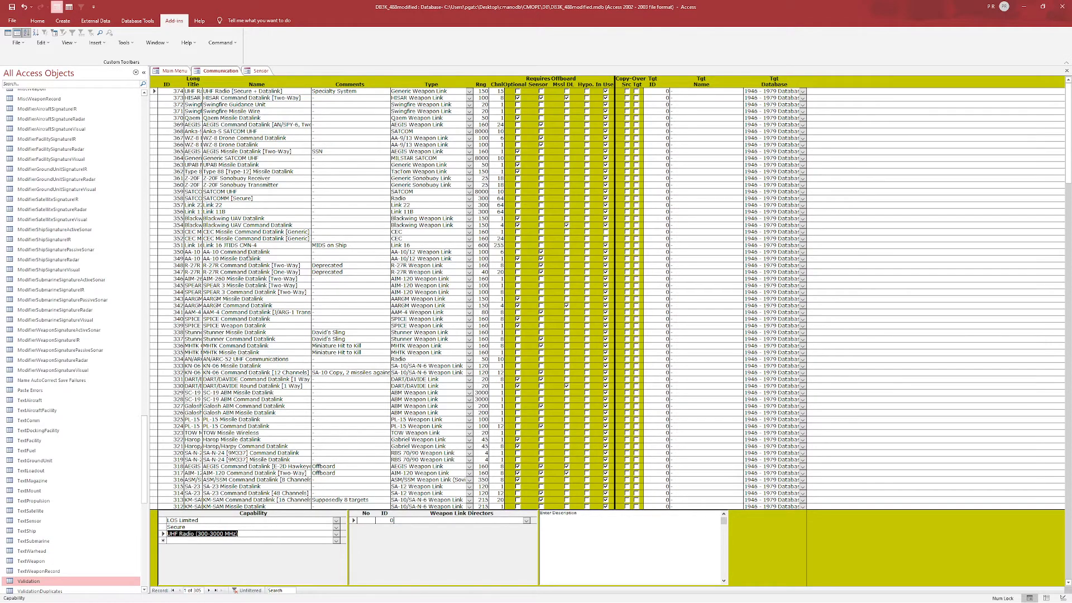
# Compare the capabilities and weapon link directors of the two-way and one-way R-27R Command Datalink records
pyautogui.click(249, 264)
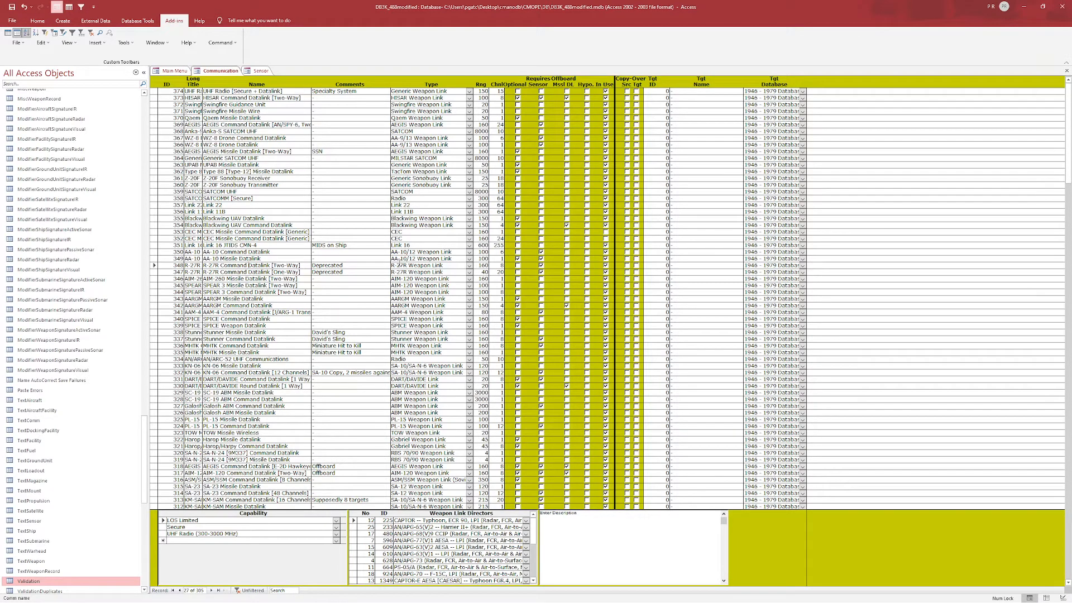
pyautogui.click(300, 272)
pyautogui.moveTo(534, 535); pyautogui.dragTo(534, 575)
pyautogui.click(252, 270)
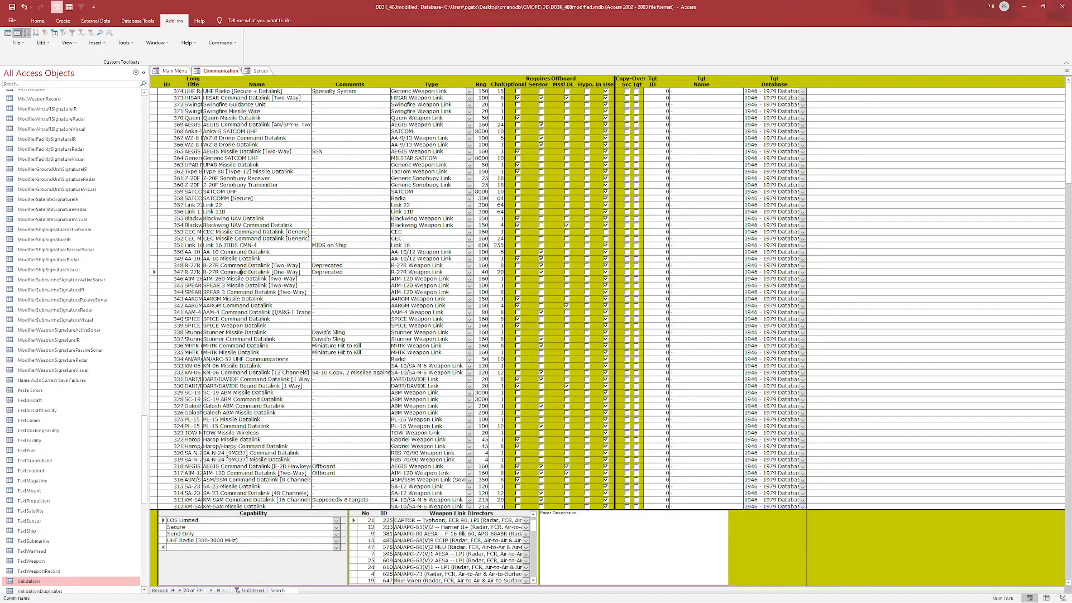
pyautogui.moveTo(533, 524); pyautogui.dragTo(534, 567)
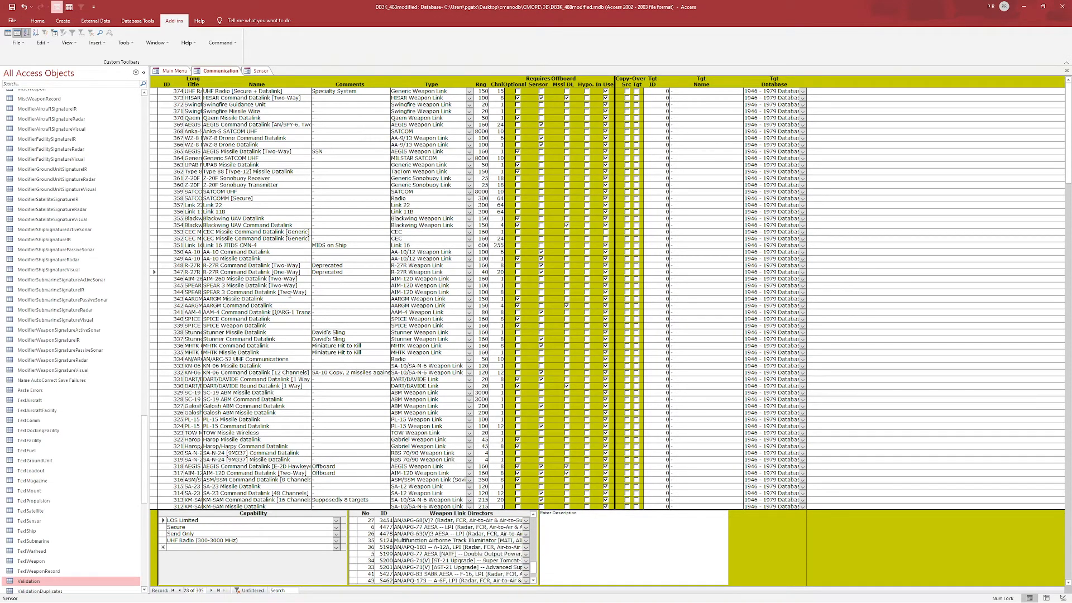
pyautogui.click(293, 273)
pyautogui.click(294, 267)
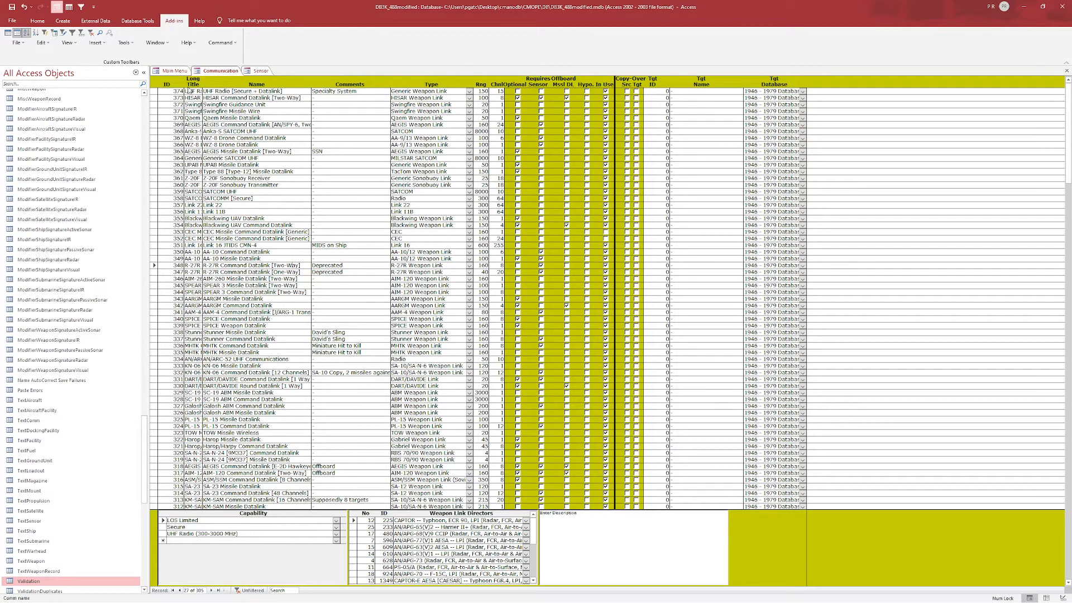
# Open the weapon records and display them as a datasheet
pyautogui.click(178, 71)
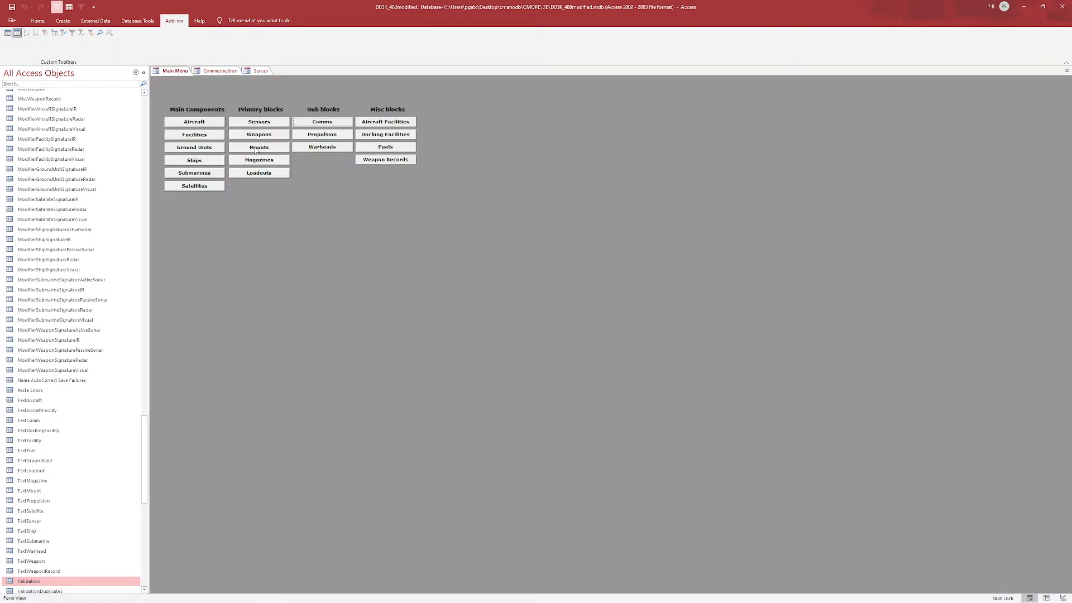
pyautogui.click(267, 133)
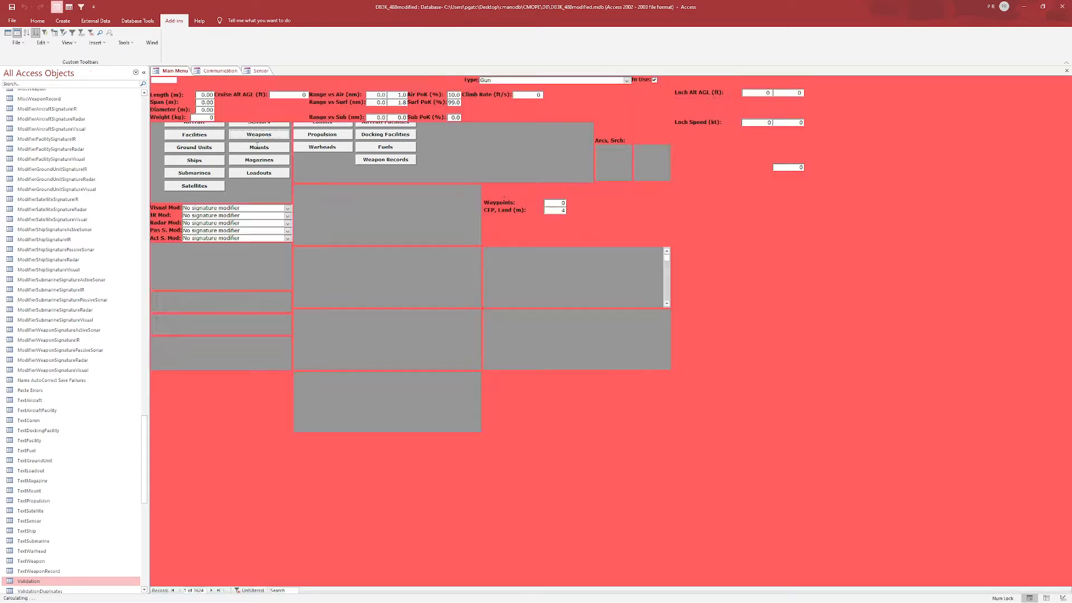
pyautogui.click(69, 8)
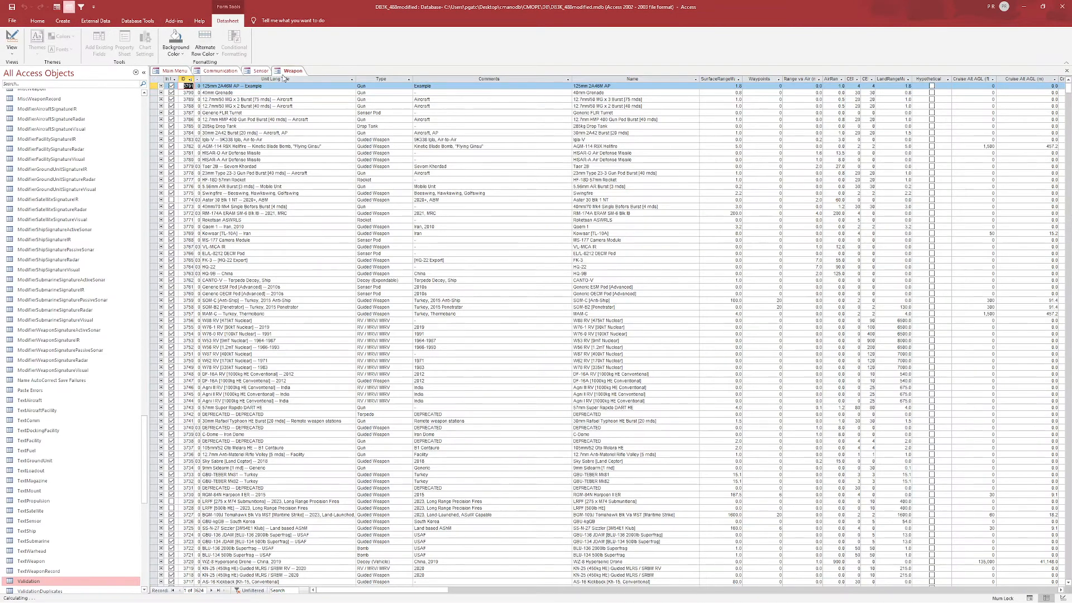
# Filter the weapons to those whose unit long title contains R-27R
pyautogui.click(263, 87)
pyautogui.click(81, 6)
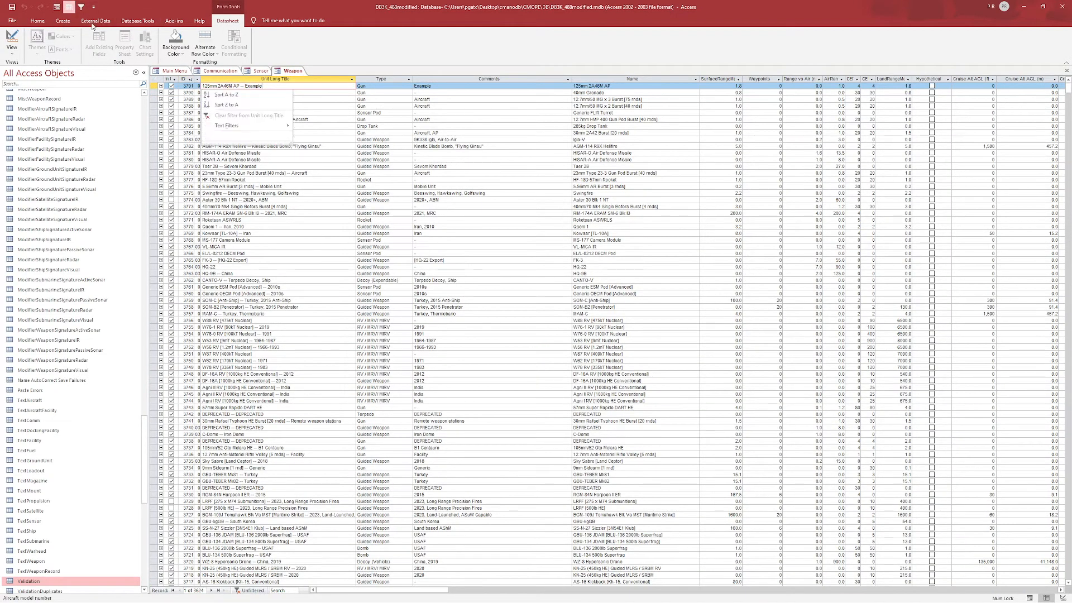
pyautogui.moveTo(273, 125)
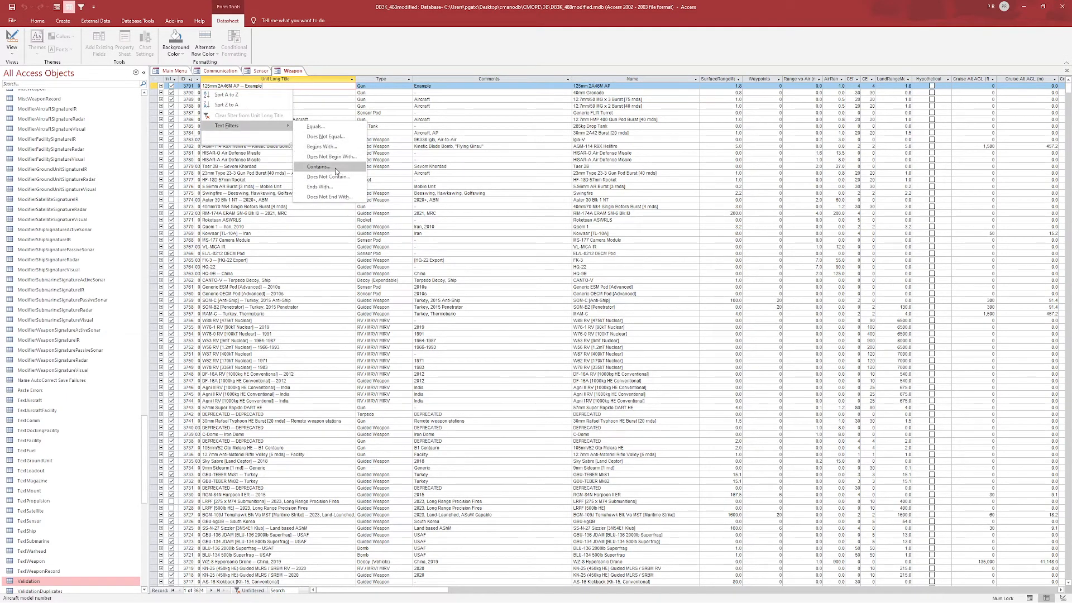
pyautogui.click(335, 168)
pyautogui.write('R-27')
pyautogui.press('BackSpace')
pyautogui.write('27')
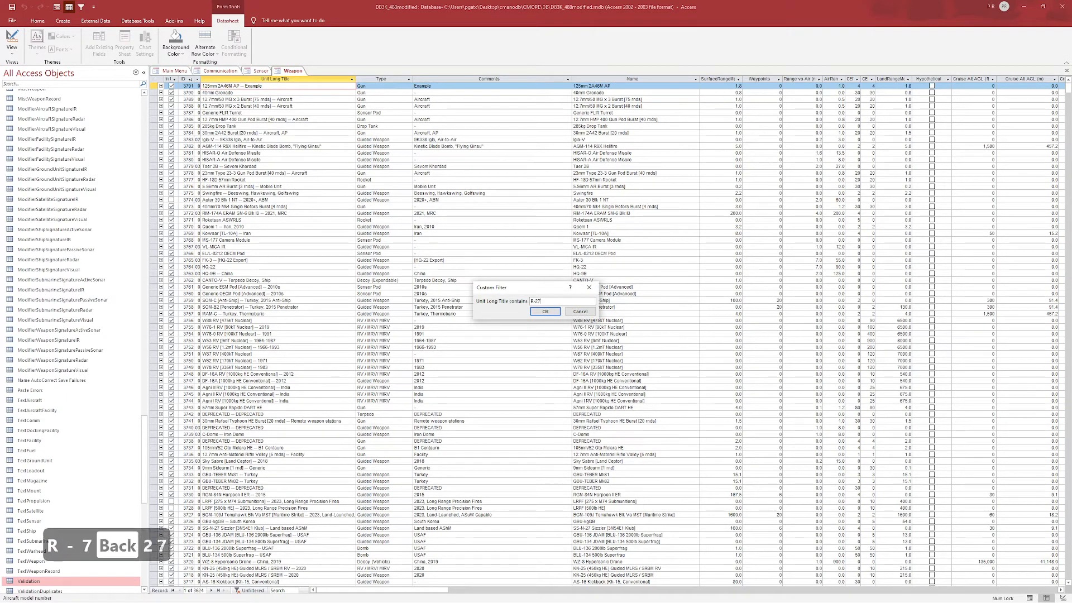
pyautogui.write('T')
pyautogui.press('BackSpace')
pyautogui.write('R')
pyautogui.press('Return')
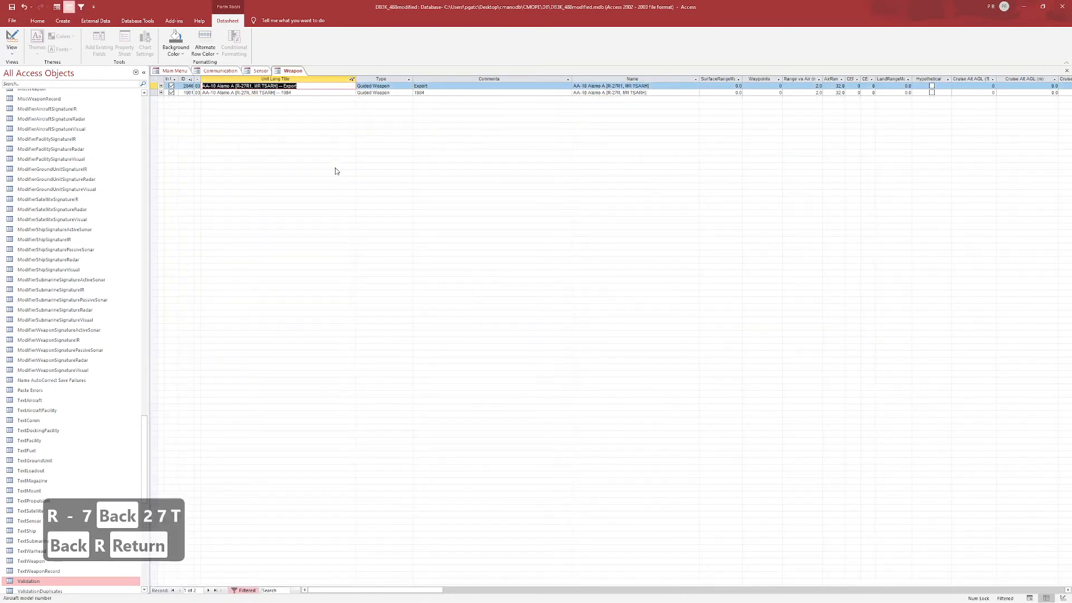
# Open the 1984 AA-10 Alamo A [R-27R, MR TSARH] weapon in form view and compare its comm entry with the AA-10 Missile Datalink record
pyautogui.click(287, 92)
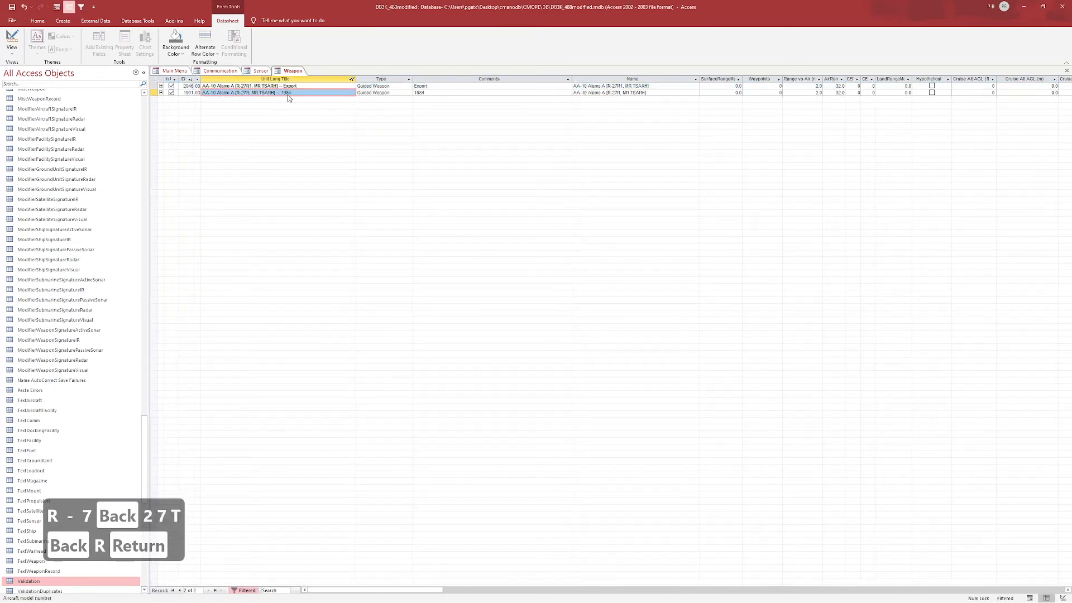
pyautogui.click(56, 7)
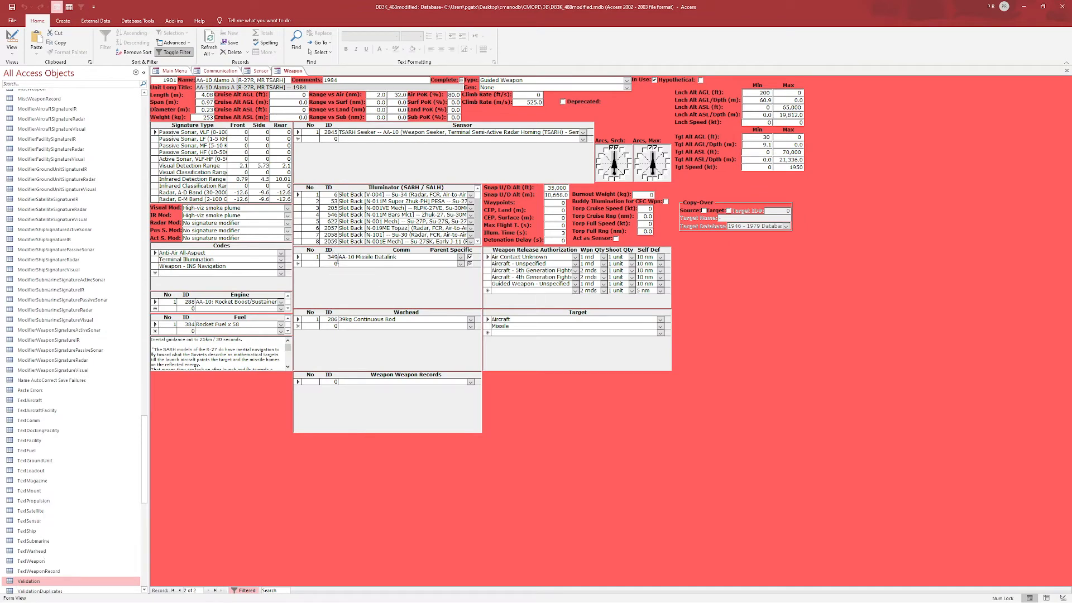
pyautogui.click(219, 71)
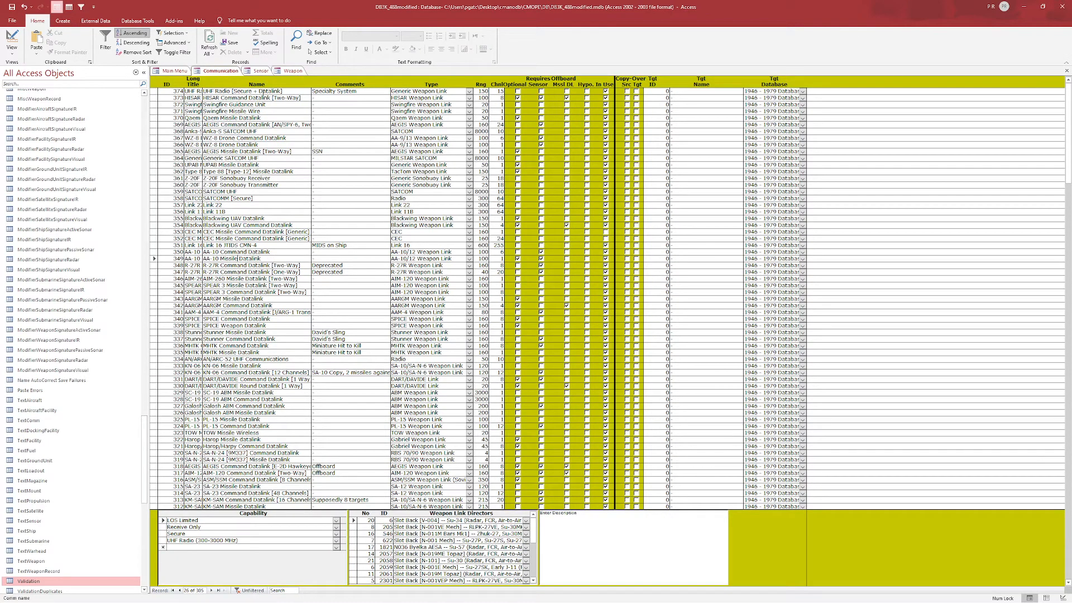
pyautogui.click(284, 75)
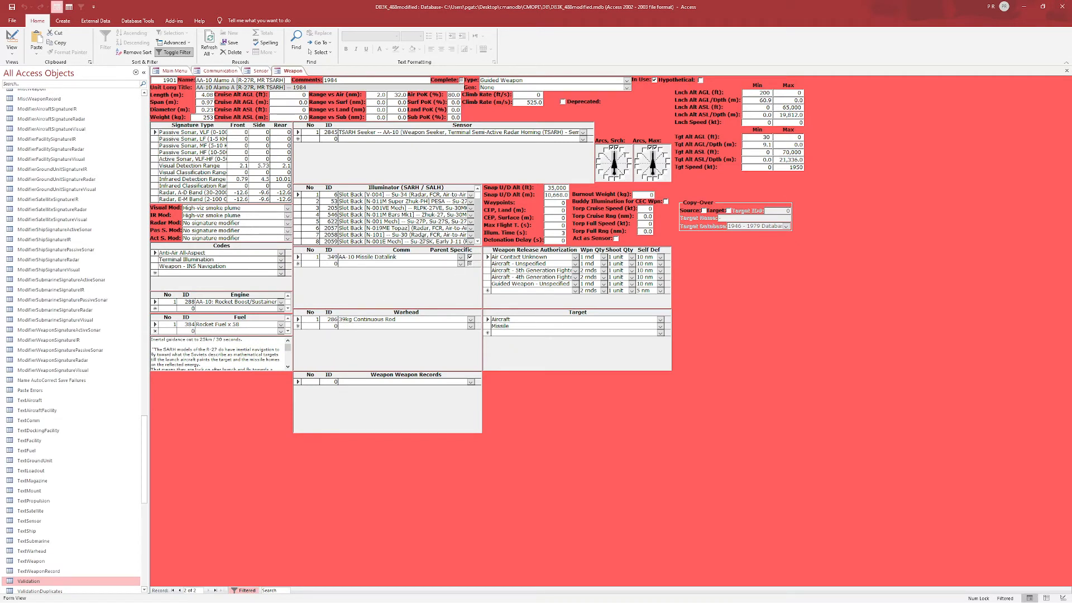
# Cross-check the sensor and communication records, view the Export version of the AA-10 Alamo A weapon, and return to the communication list
pyautogui.click(258, 71)
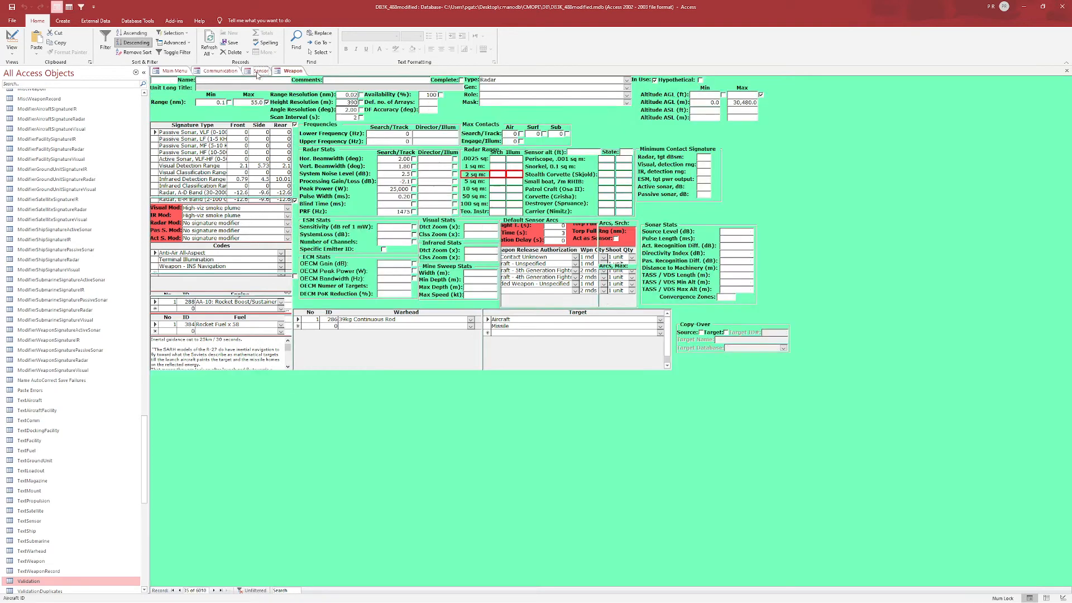
pyautogui.click(220, 71)
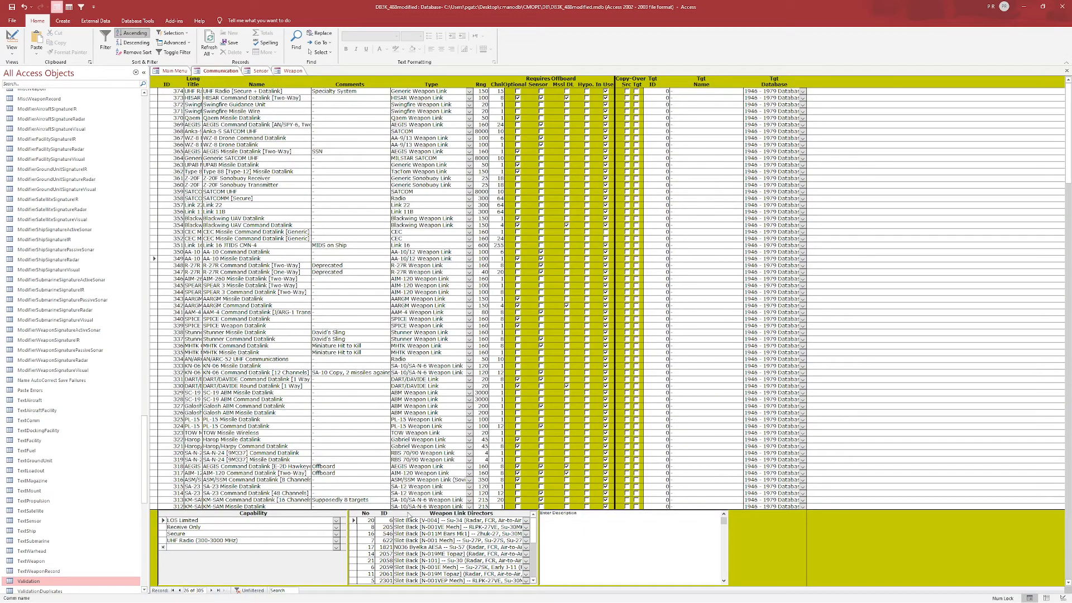
pyautogui.click(262, 71)
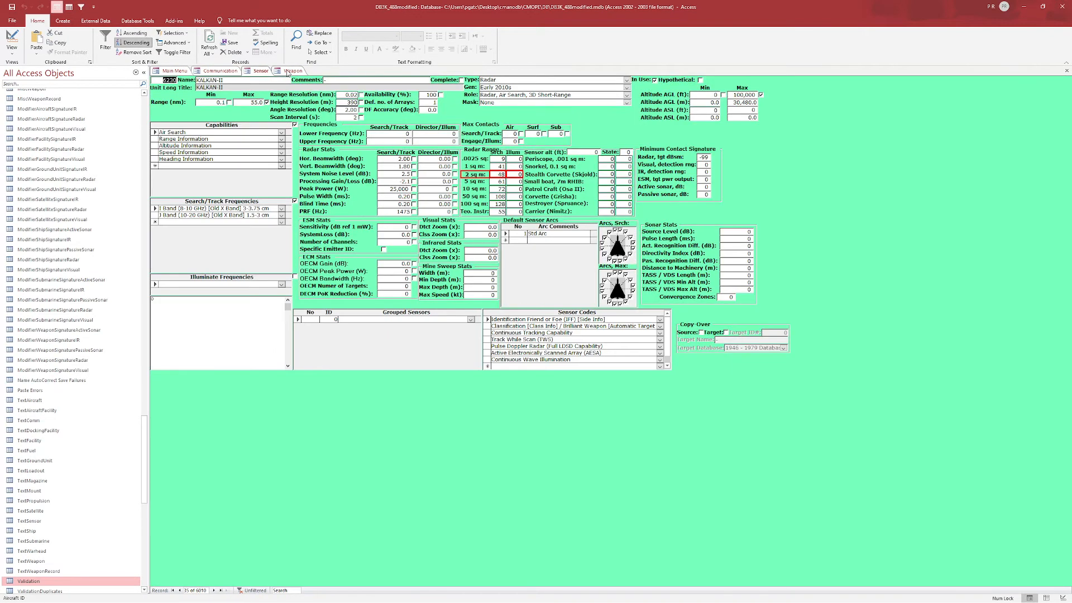
pyautogui.click(291, 71)
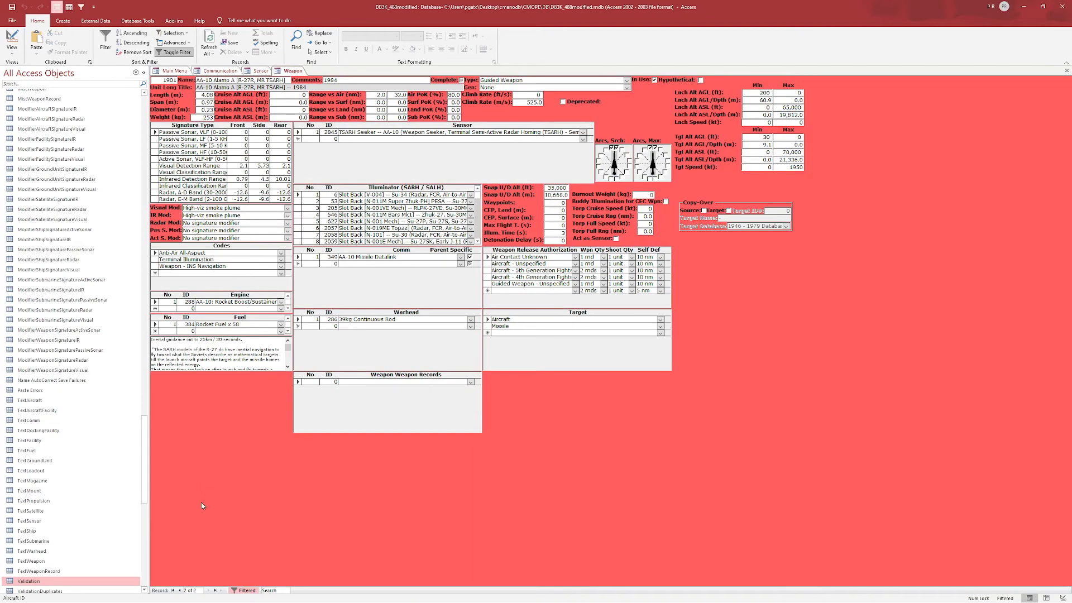
pyautogui.click(180, 590)
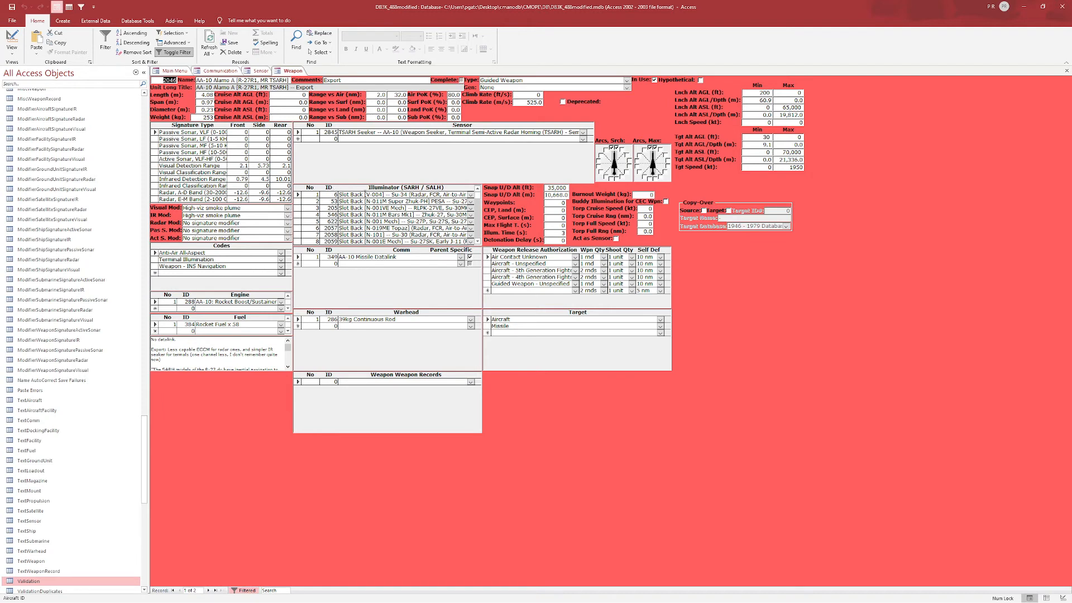
pyautogui.click(230, 71)
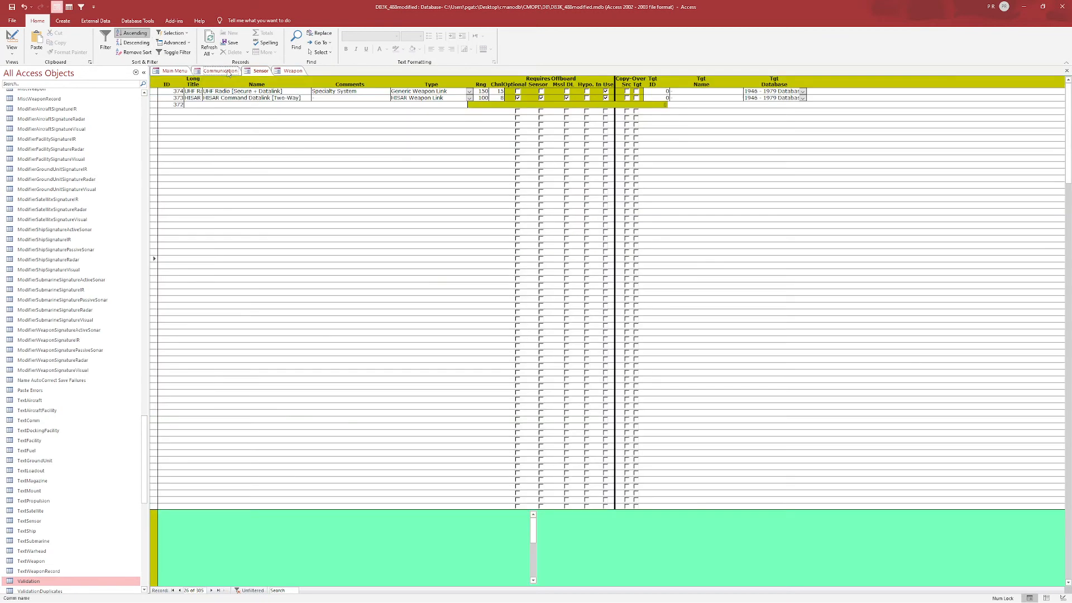